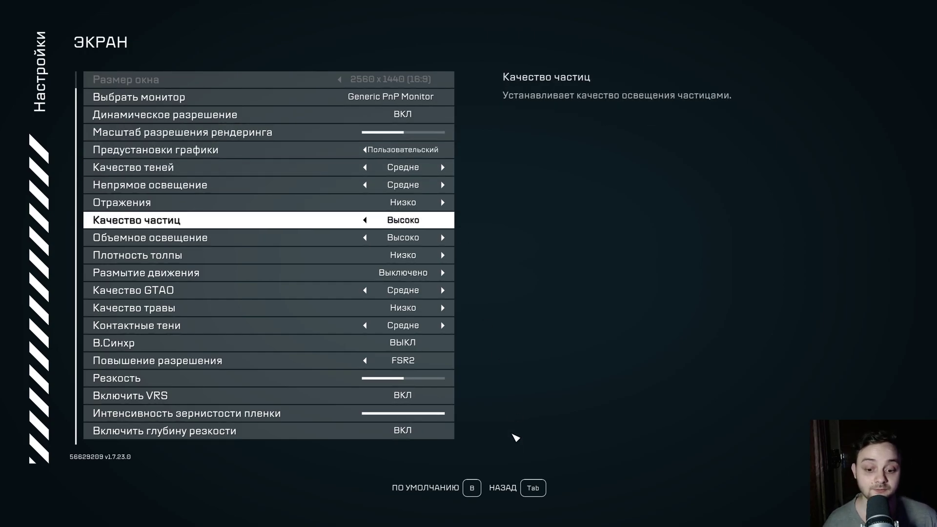
- Leave the display settings and exit the game's settings menu
key(Tab)
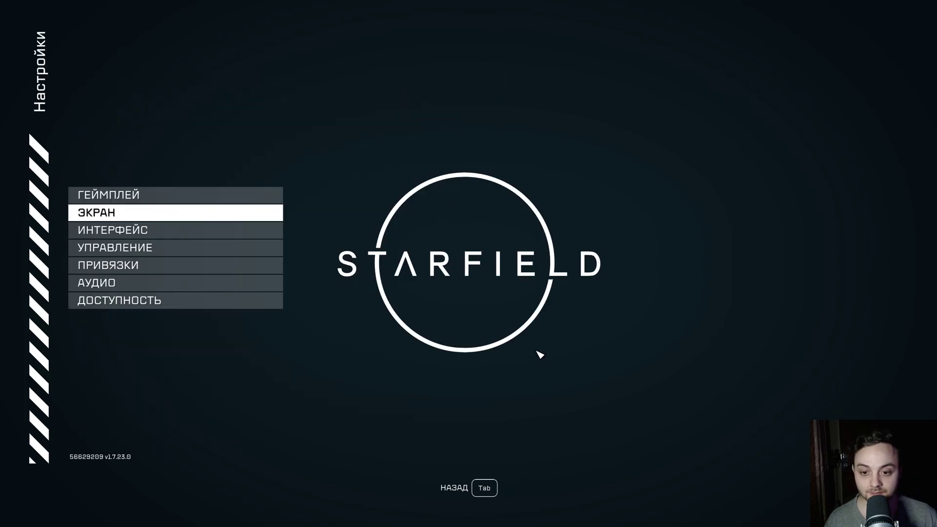
key(Tab)
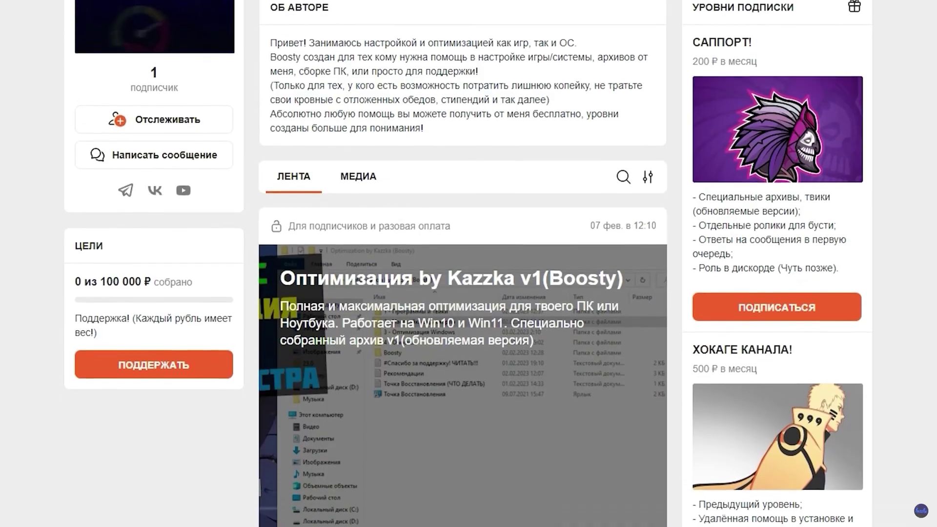
scroll(469, 263, down, 3)
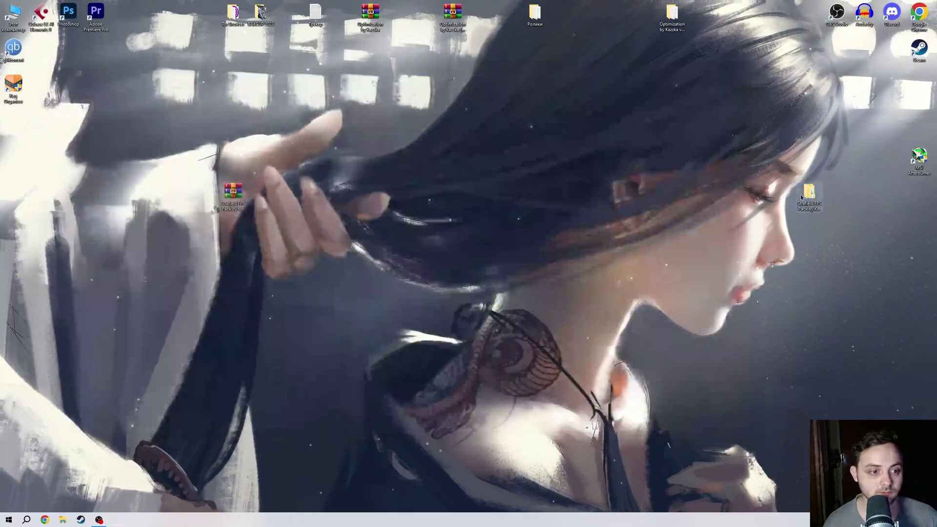
- Open the "Strafield FPS Pack by Kazzka" folder from the desktop and go into its Starfield folder
double_click(271, 194)
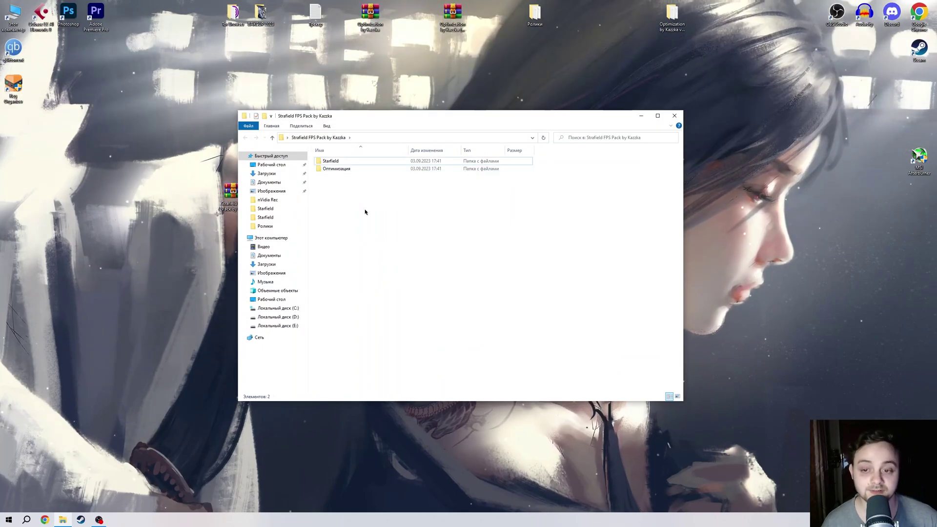
click(336, 161)
click(343, 169)
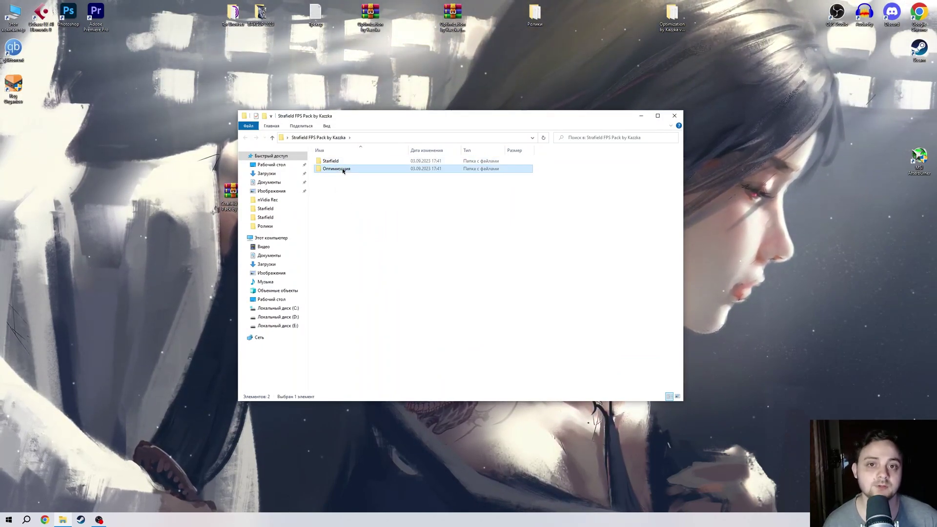
double_click(354, 163)
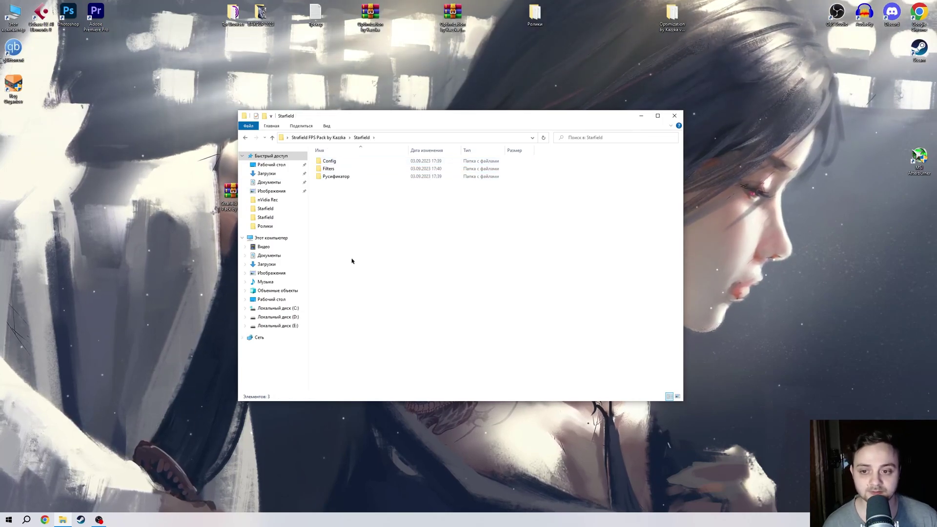
- Copy the Data folder and the Starfield and Starfield_ru files from the pack's Русификатор folder
click(329, 177)
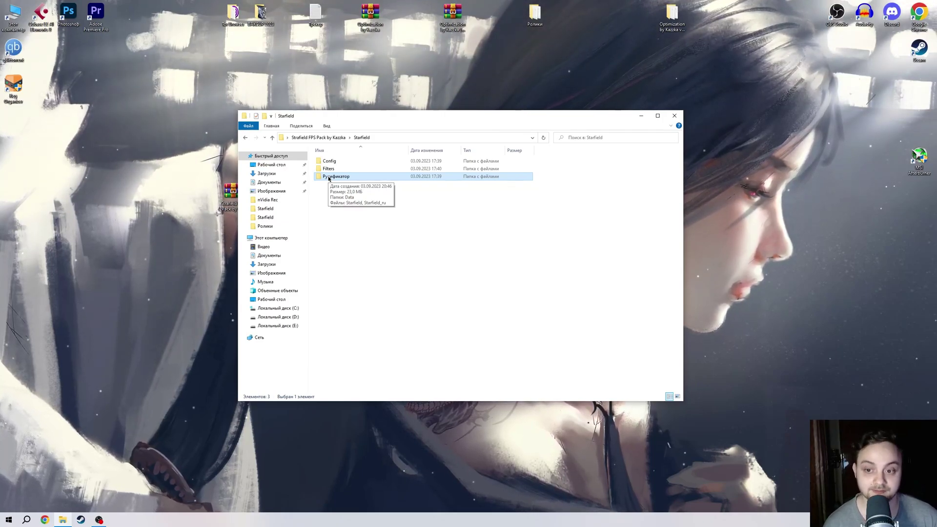
double_click(328, 177)
drag(356, 178, 341, 153)
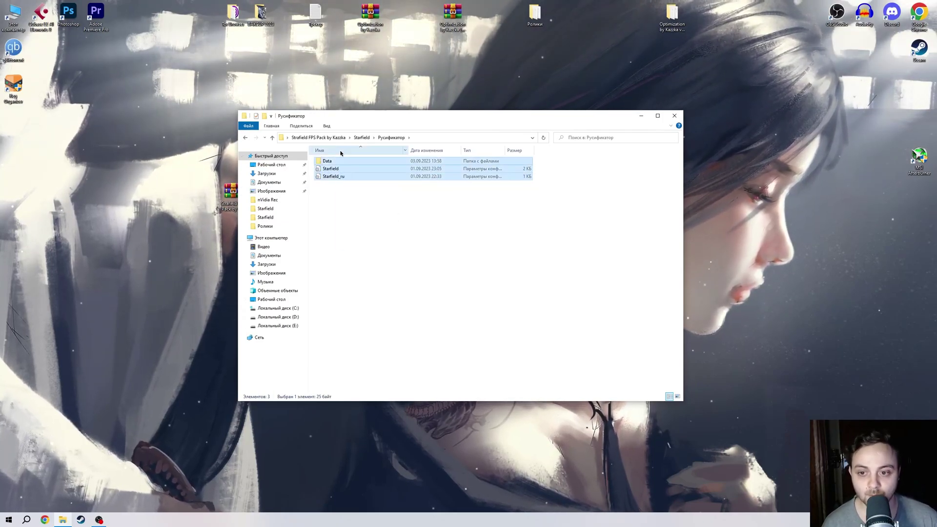
right_click(342, 168)
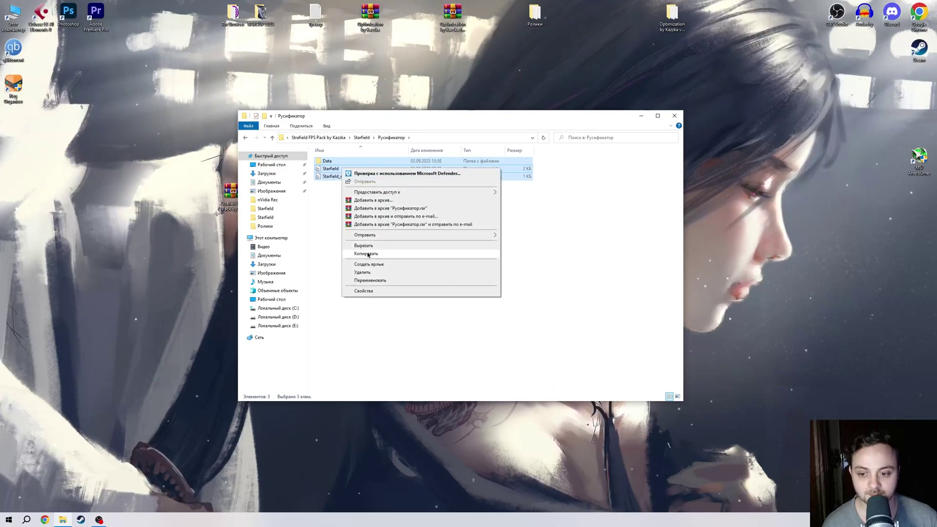
click(367, 254)
- Try to paste the copied localization files into the game's Starfield folder on drive D
click(271, 238)
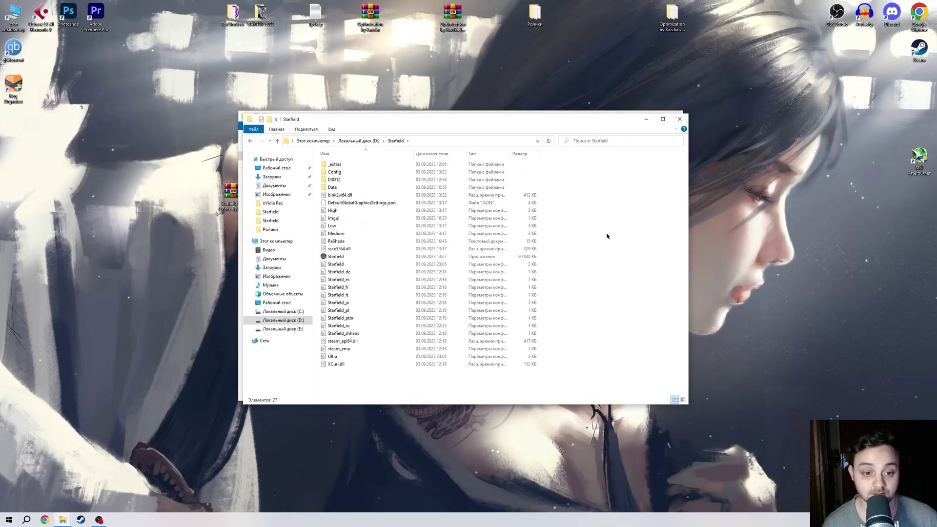
right_click(607, 236)
click(630, 296)
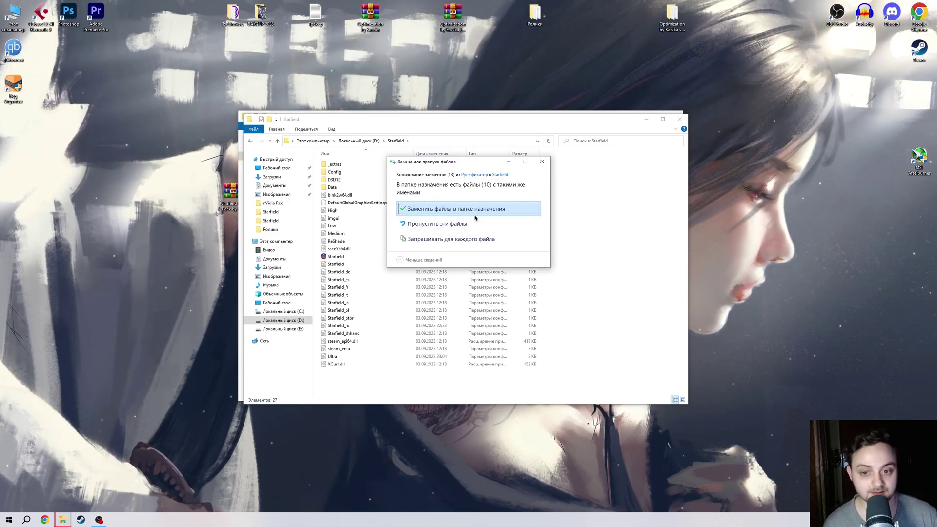
click(542, 164)
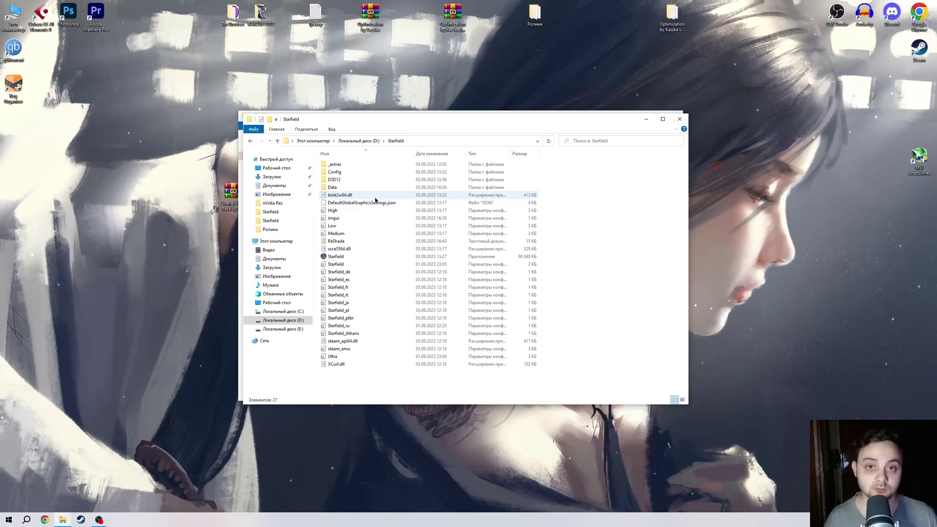
- Examine the Interface and Strings folders inside the game's Data folder on drive D
double_click(359, 187)
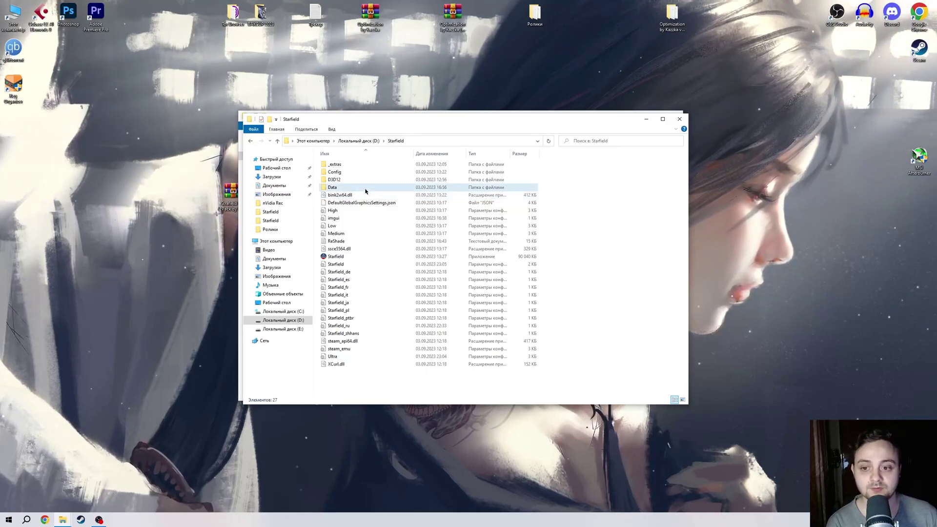
click(348, 165)
double_click(348, 165)
key(alt+Left)
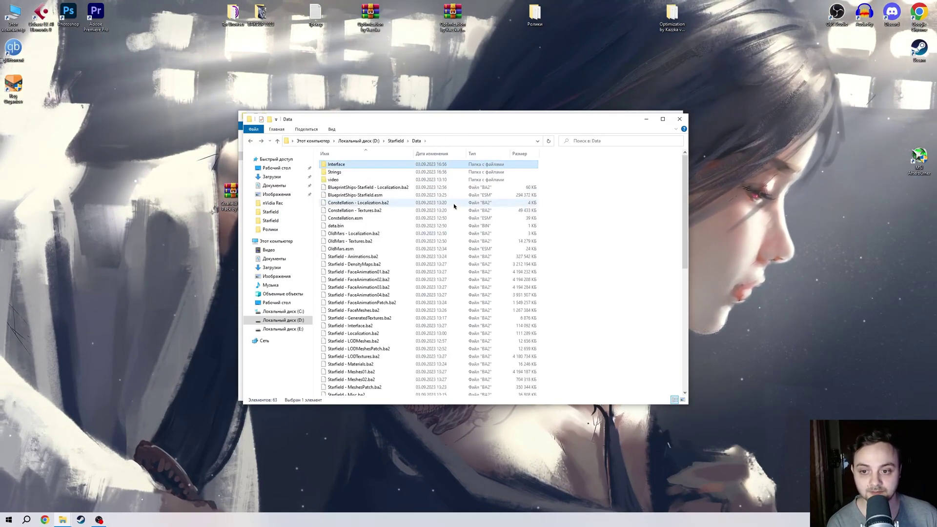
key(Down)
key(Return)
key(alt+Left)
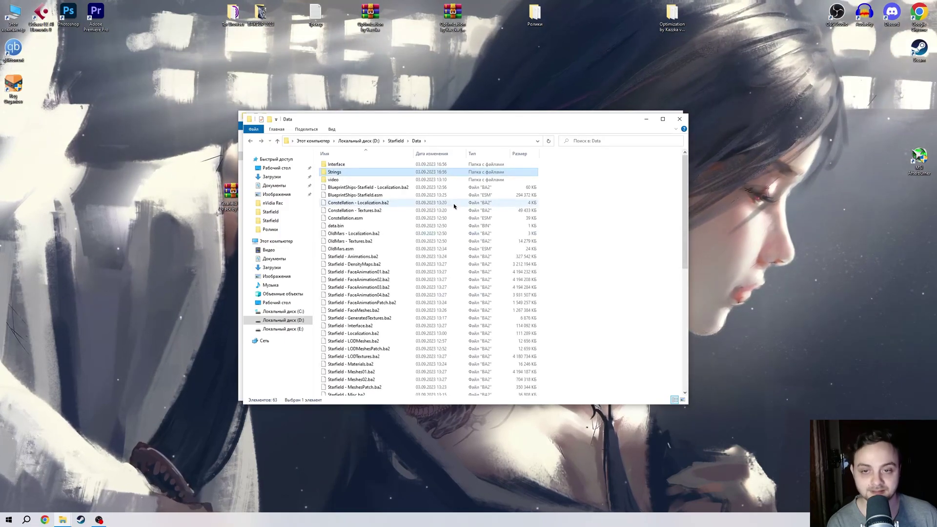
key(alt+Left)
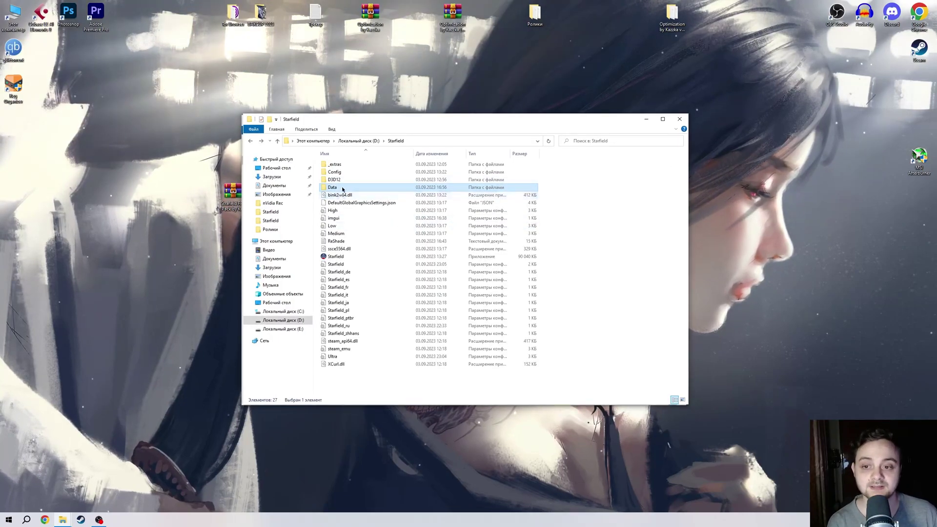
double_click(344, 189)
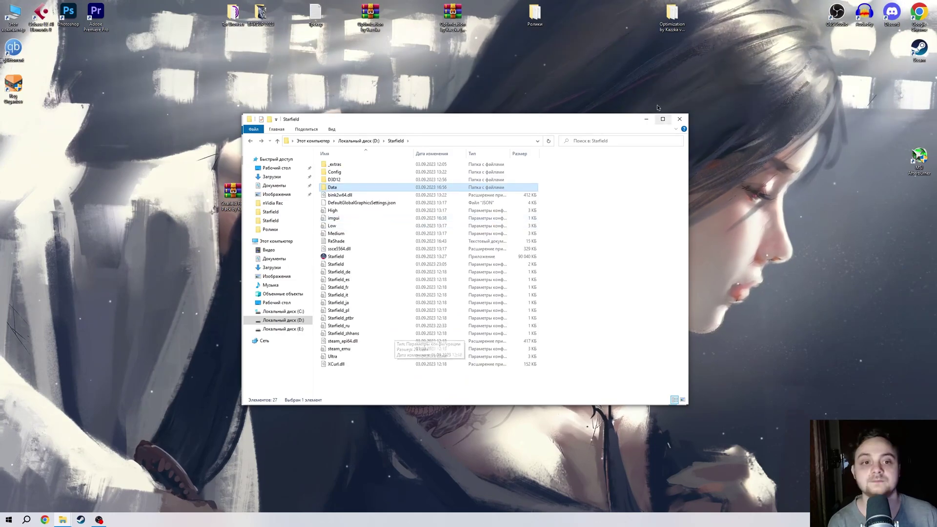
- Check the folders inside Русификатор's Data folder and return to the pack's Starfield folder
key(ctrl+a)
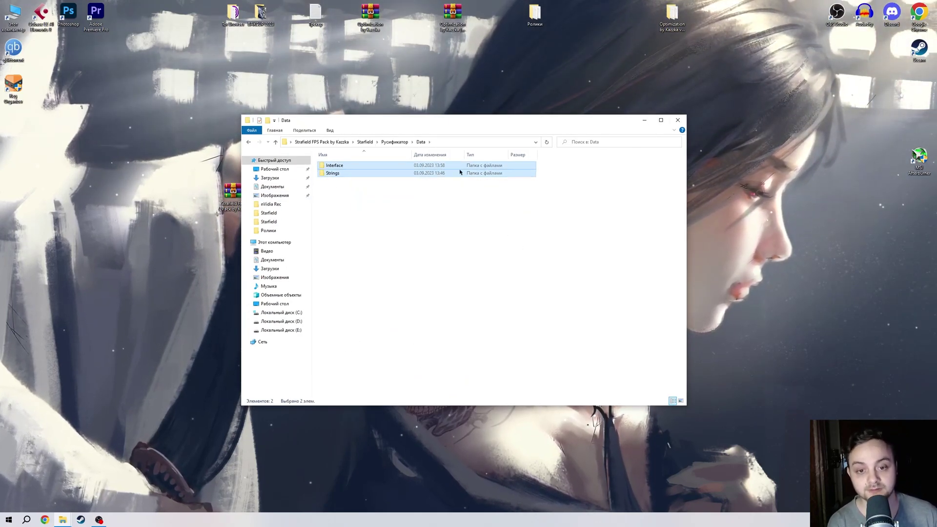
click(395, 141)
click(360, 141)
click(339, 223)
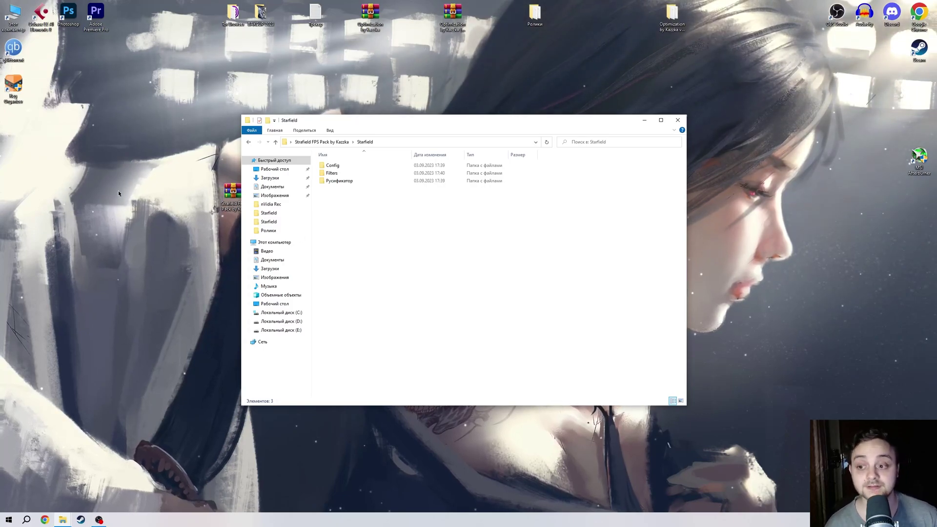
- Open the pack's Filters folder and the Documents\My Games\Starfield folder in separate windows, moving the second window aside
double_click(360, 174)
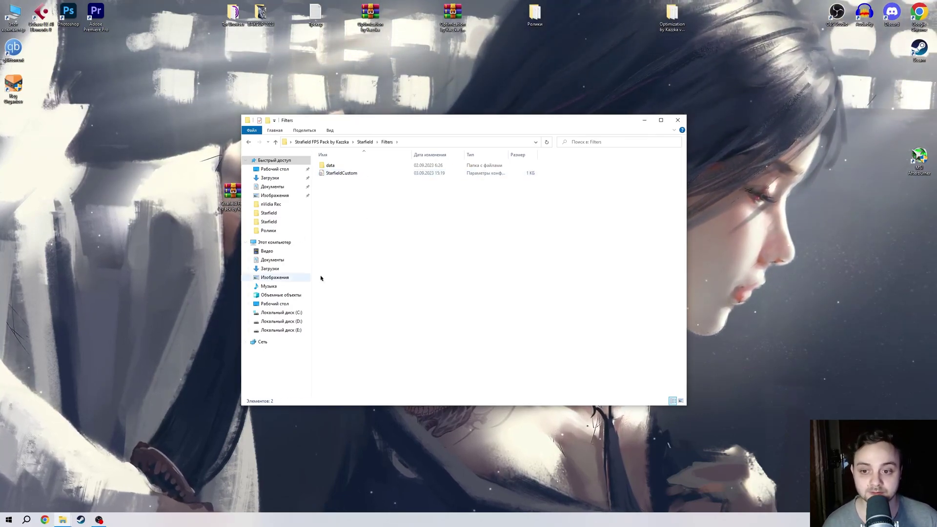
key(alt+Left)
key(alt+Left)
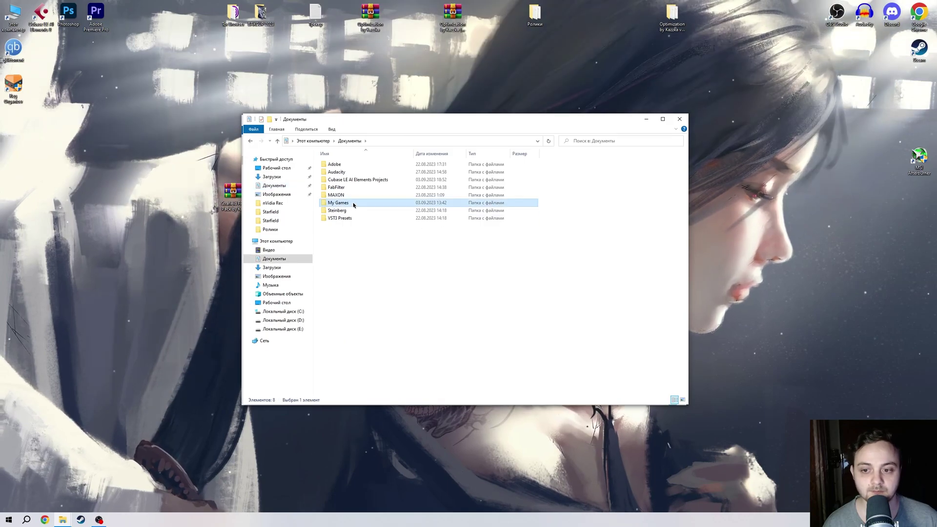
double_click(354, 204)
double_click(358, 166)
drag(427, 122, 622, 129)
- Try to move the StarfieldCustom file from Filters into the My Games\Starfield folder
click(342, 175)
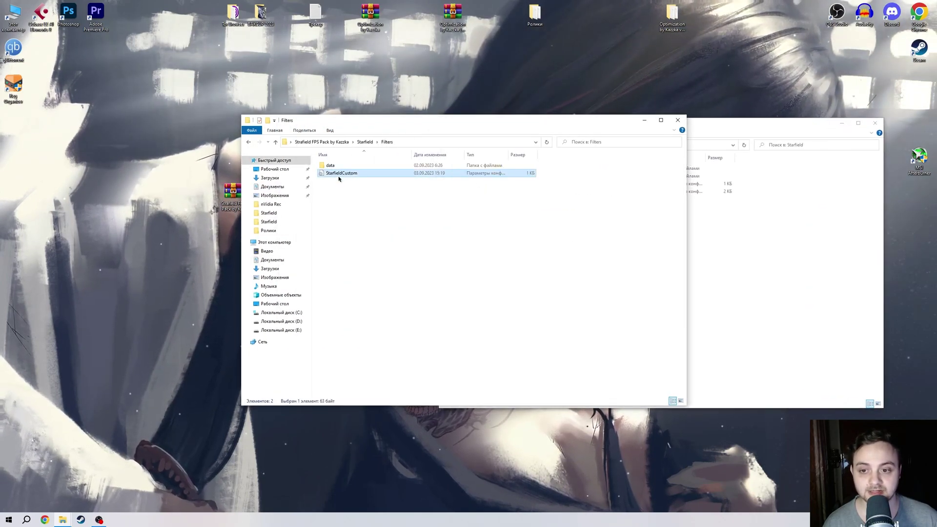
click(786, 252)
drag(342, 173, 664, 214)
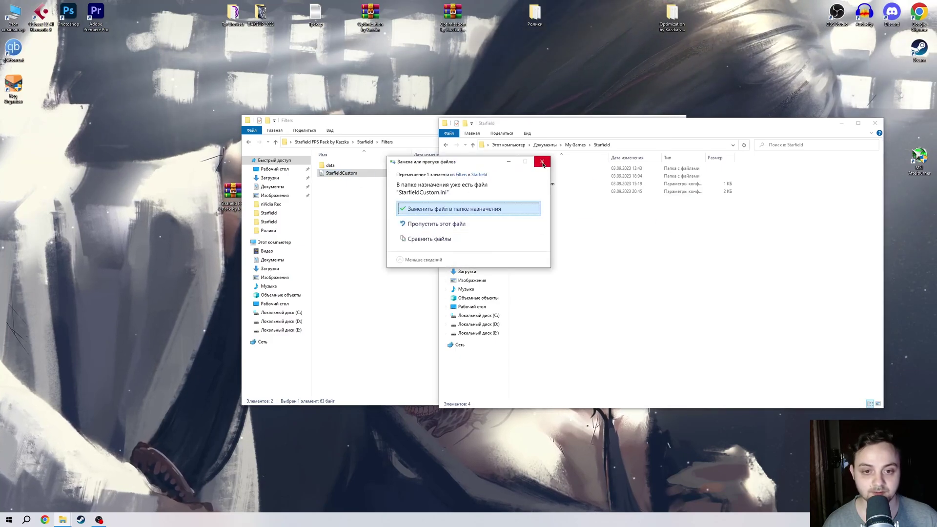
click(542, 163)
- View the contents of StarfieldCustom from the My Games\Starfield folder in Notepad and close it
double_click(553, 184)
click(208, 108)
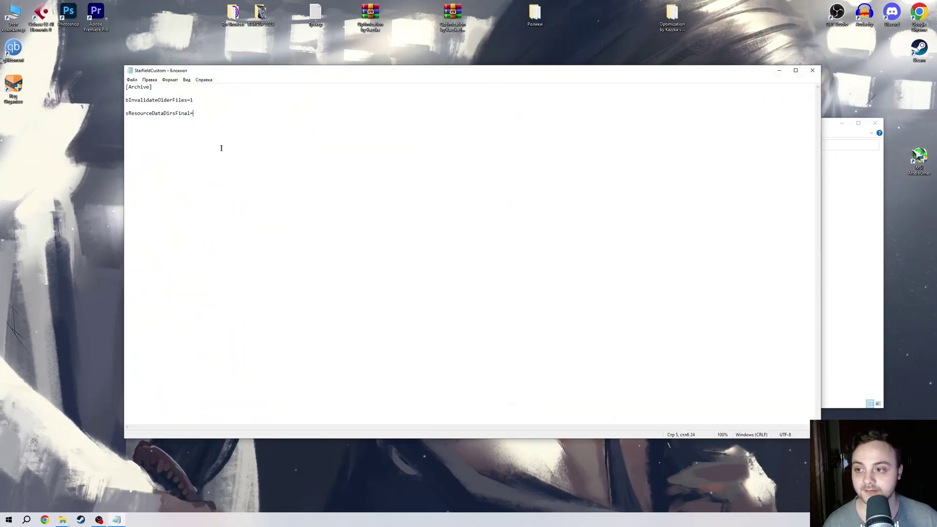
click(812, 70)
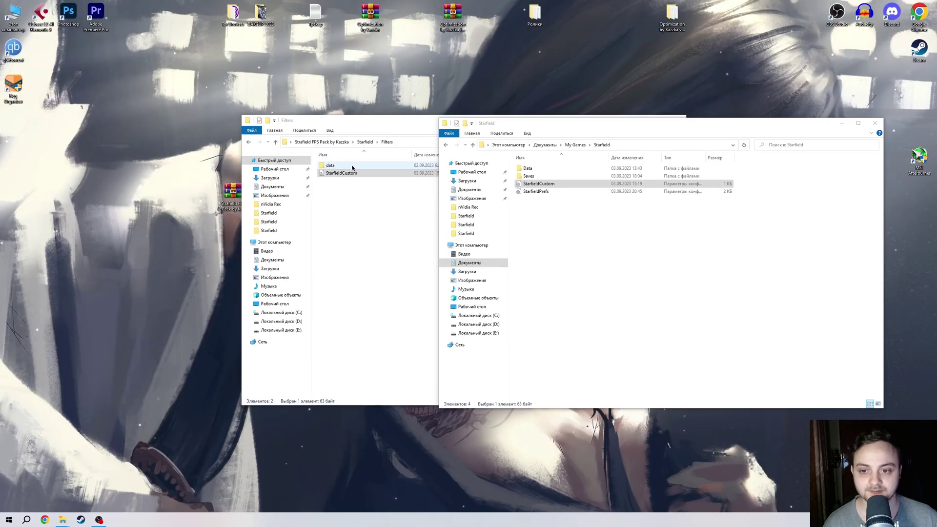
- Try to move the data folder from Filters into the My Games\Starfield folder
drag(330, 166, 620, 230)
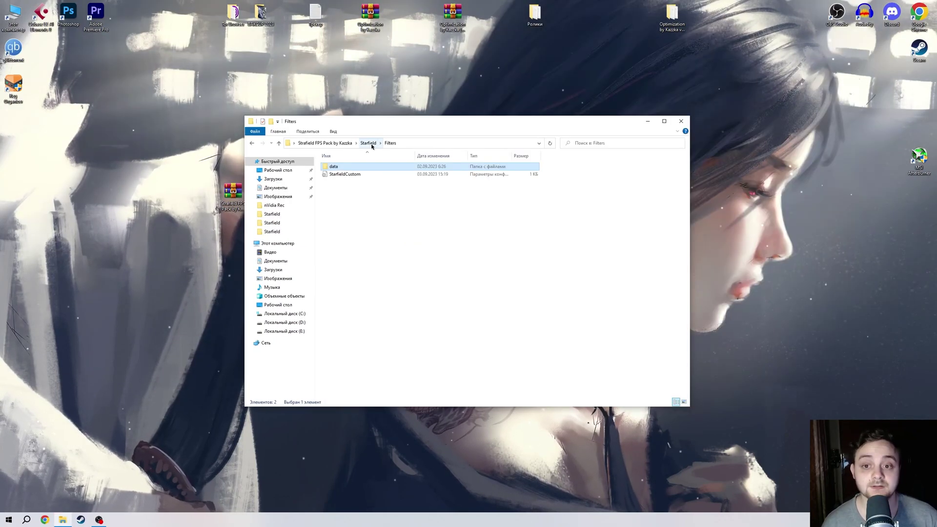
- Open the pack's Config folder, review its preset files and select Ultra
click(368, 143)
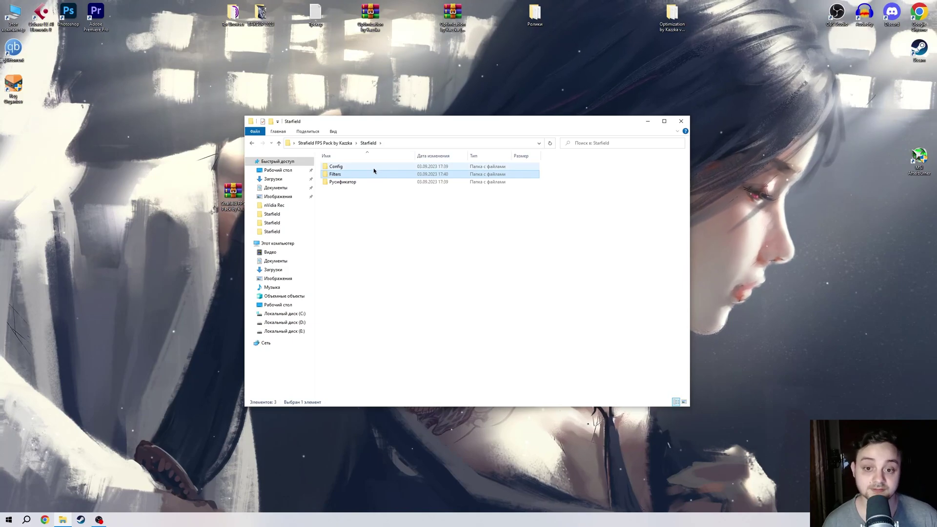
double_click(374, 168)
drag(348, 232, 362, 162)
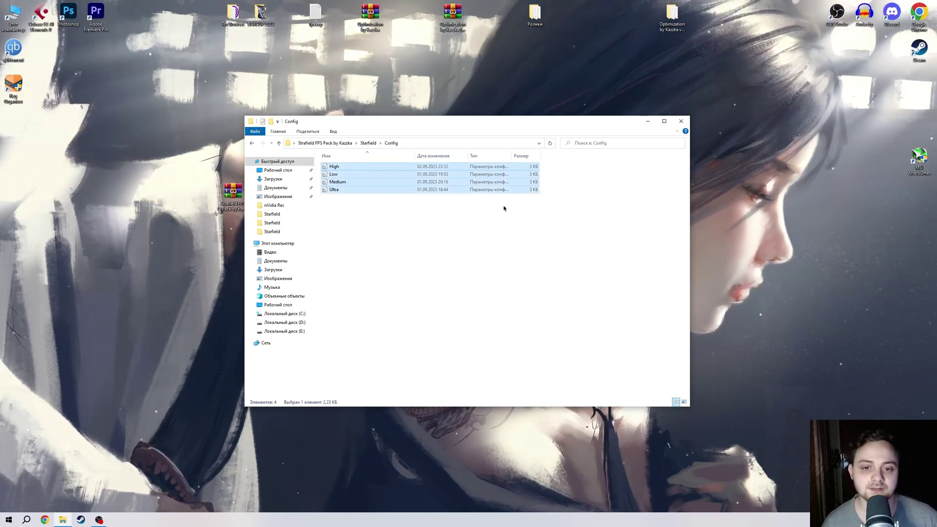
click(391, 265)
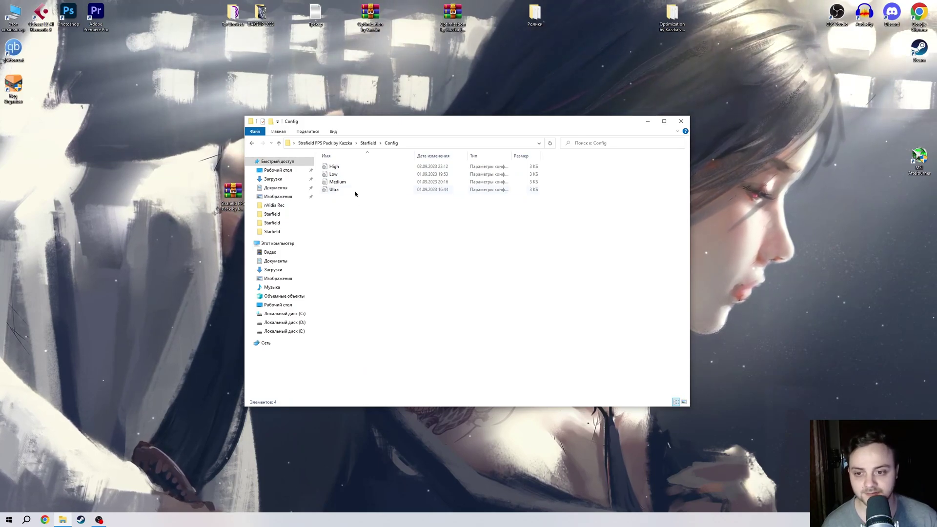
click(338, 182)
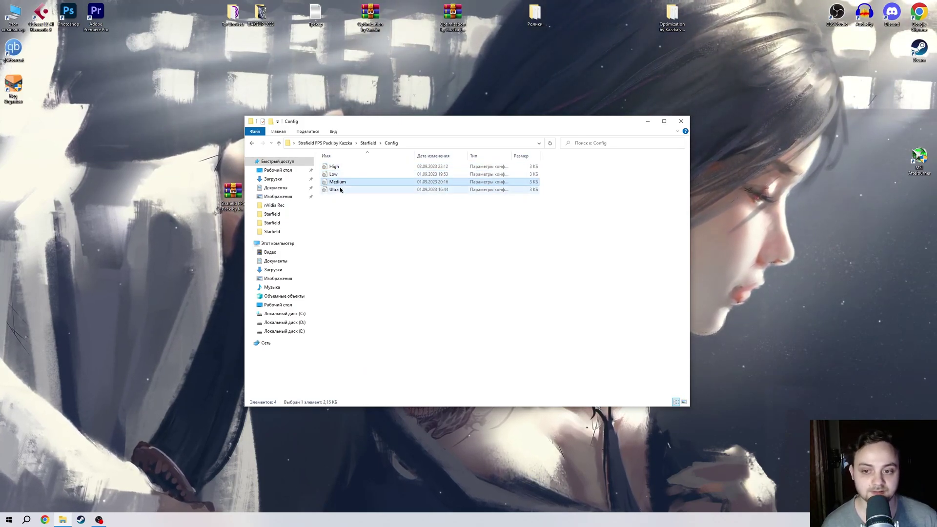
click(341, 190)
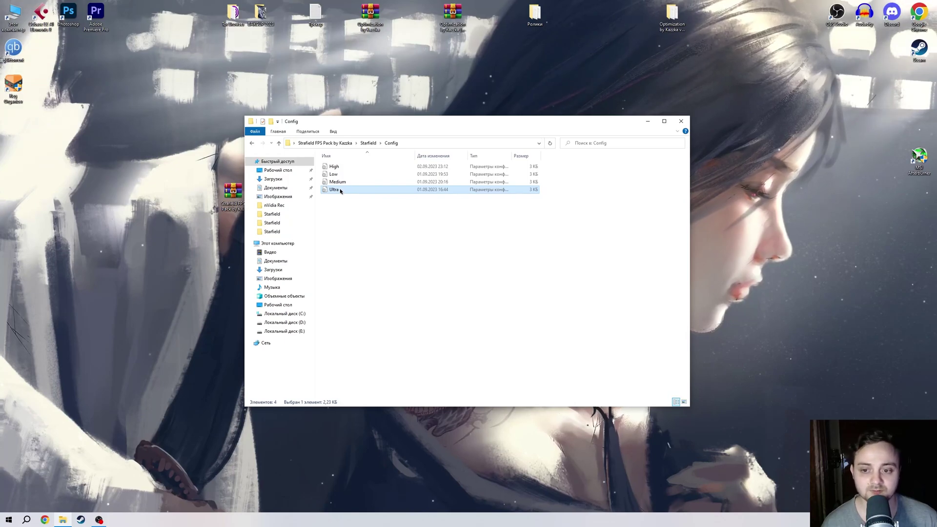
- Try to copy the Ultra preset from the pack's Config folder into the D:\Starfield game folder
right_click(342, 191)
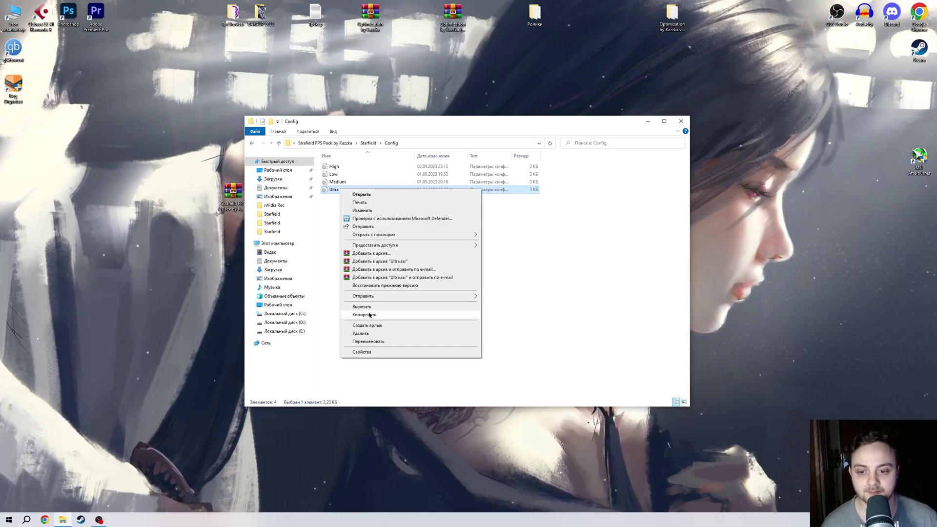
click(282, 350)
click(285, 323)
double_click(357, 175)
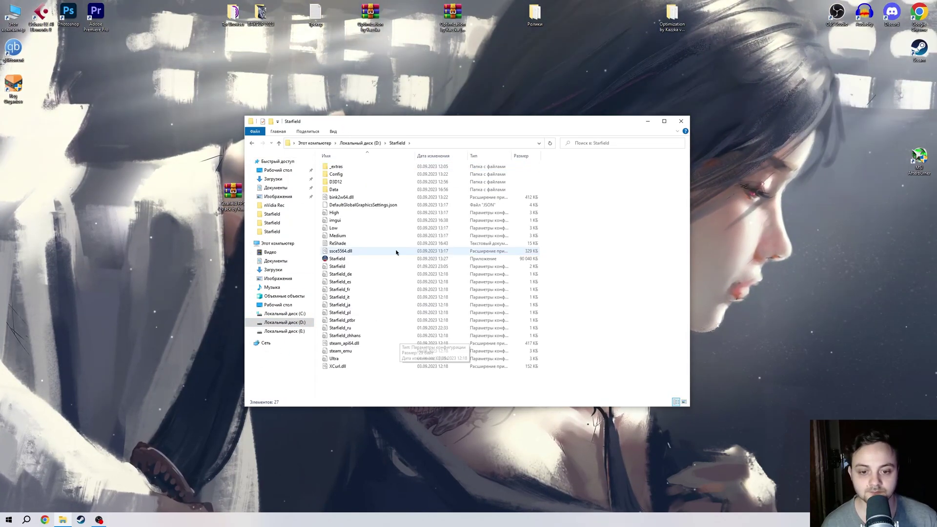
click(340, 259)
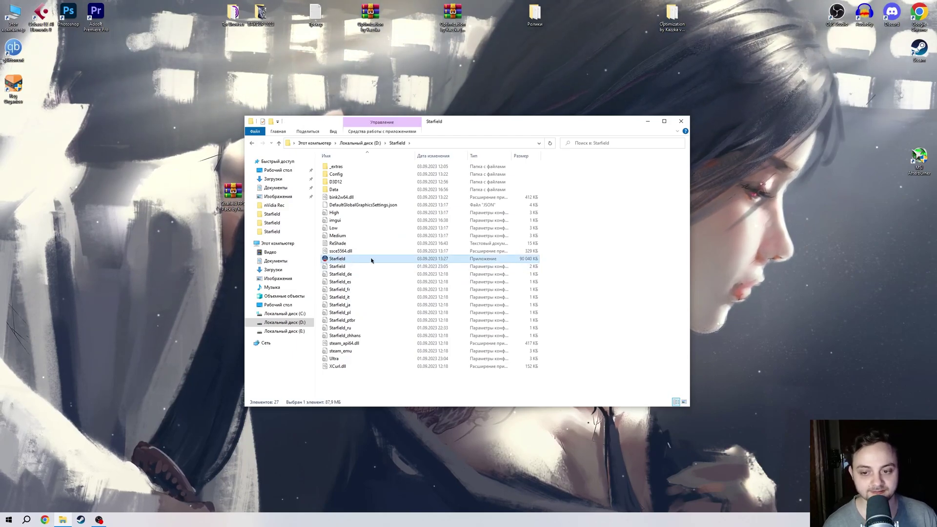
right_click(596, 225)
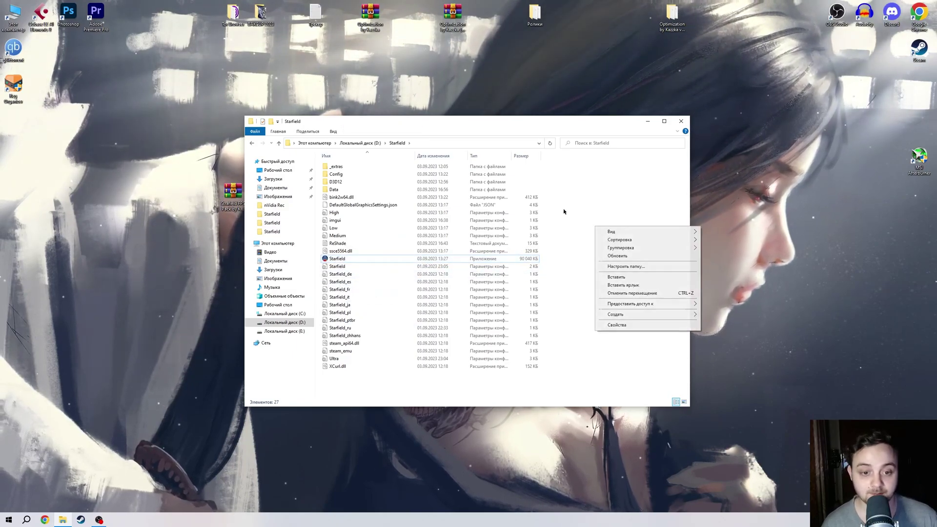
click(635, 281)
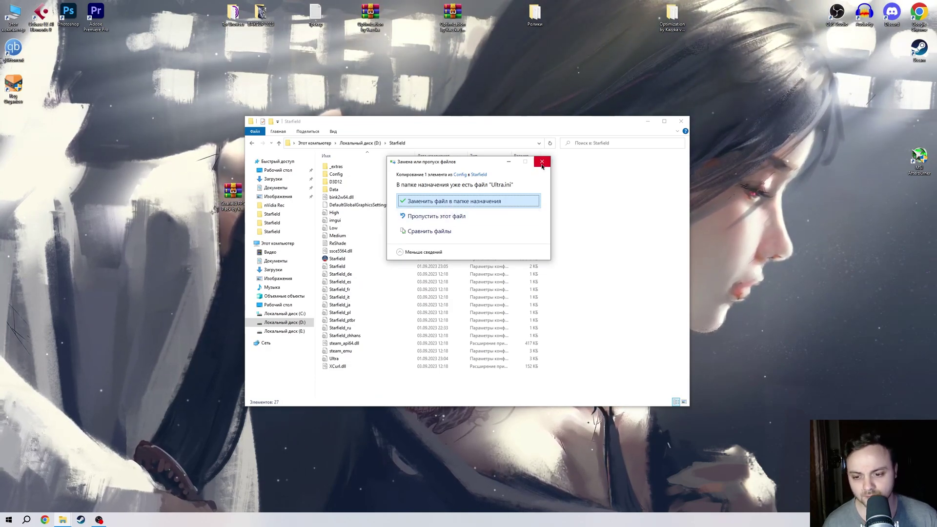
click(469, 201)
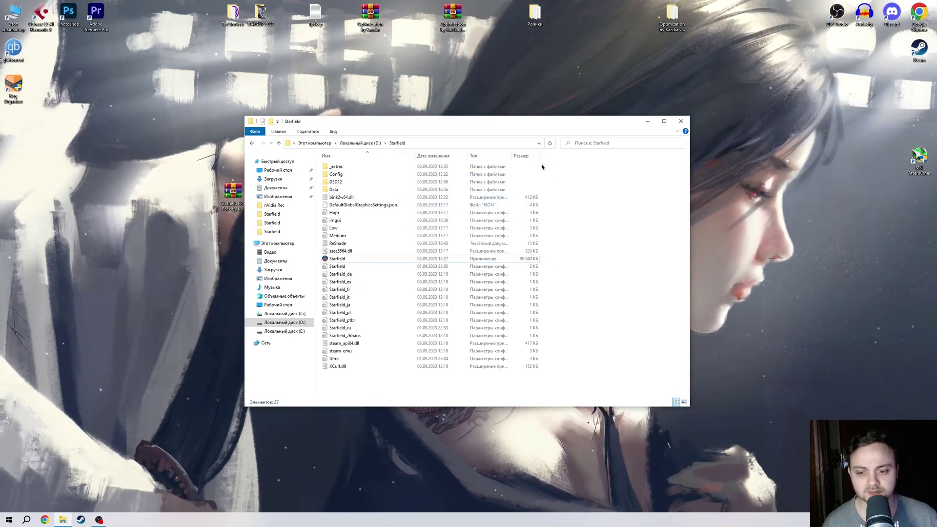
- Back up the Ultra config file from D:\Starfield by copying it to the desktop
right_click(342, 360)
click(369, 316)
right_click(74, 80)
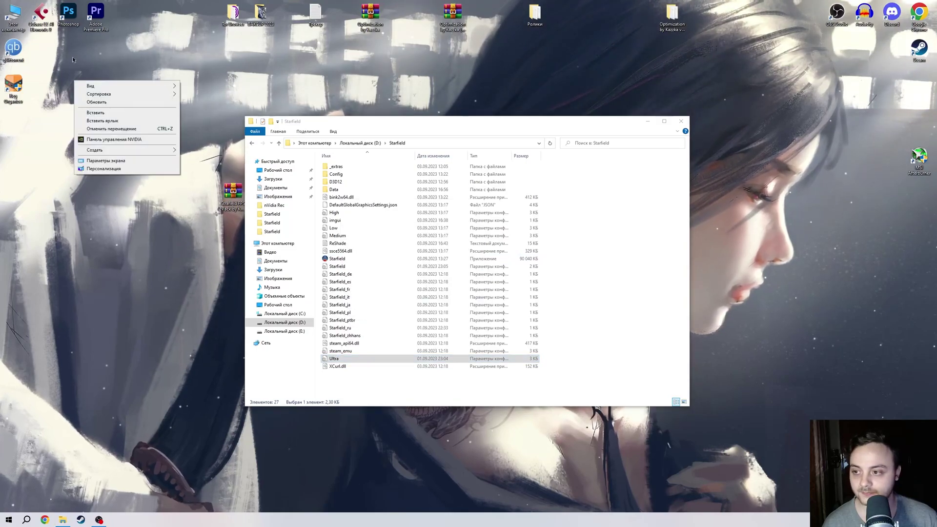
click(97, 112)
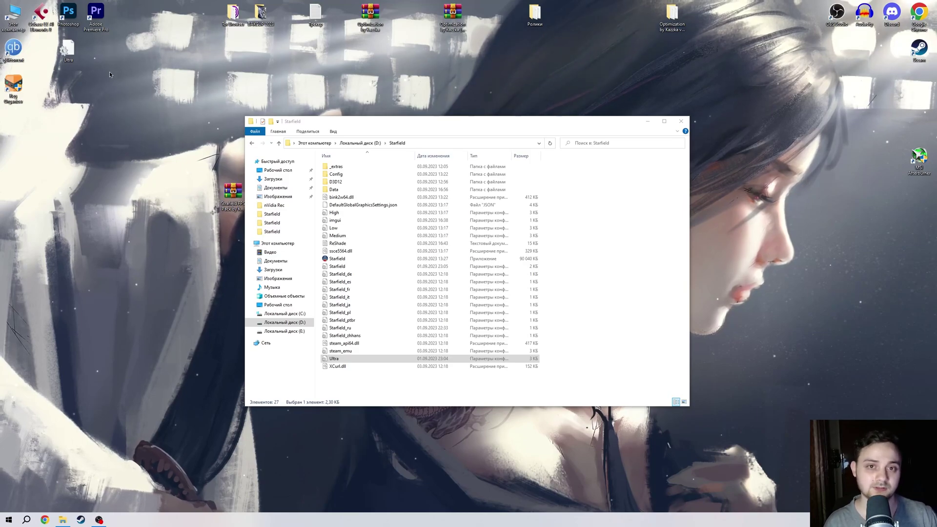
- Copy the backup Ultra file from the desktop into D:\Starfield, replacing the existing file
click(68, 49)
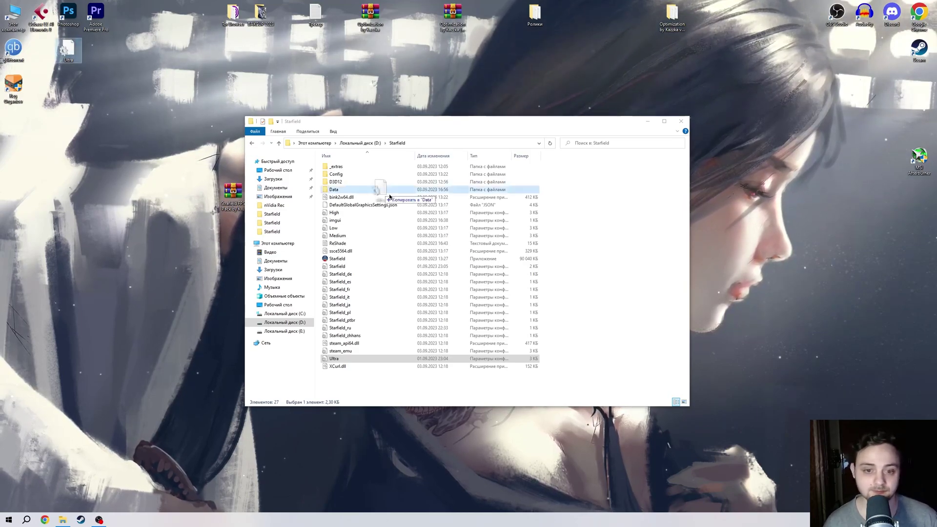
drag(617, 276, 617, 276)
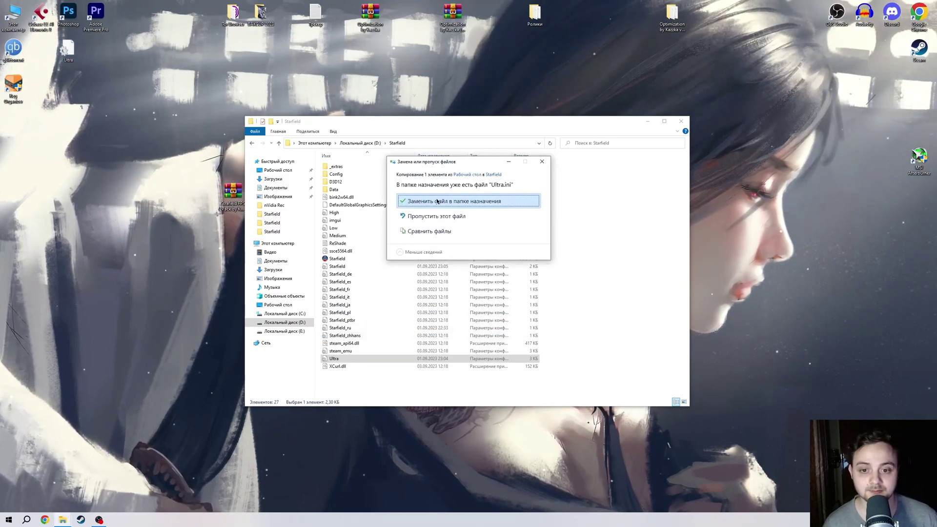
click(437, 202)
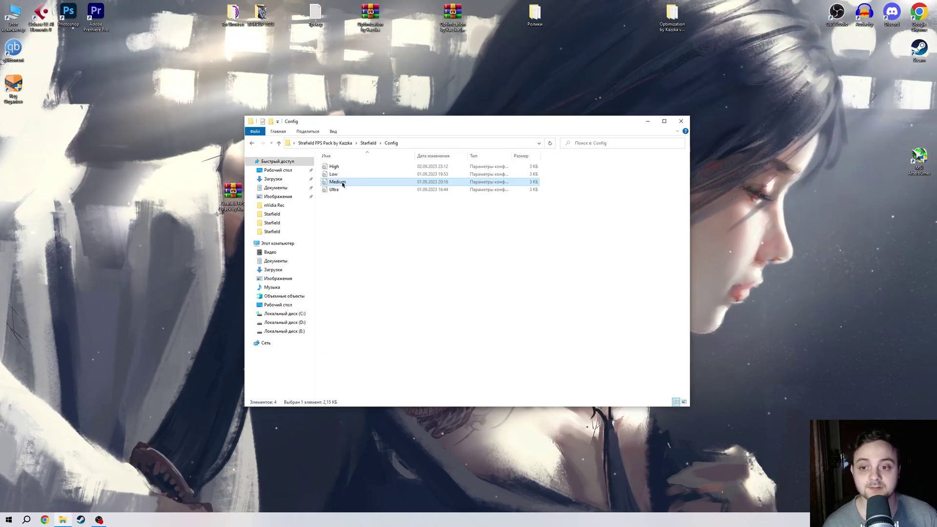
- Return to the pack's root folder, open Оптимизация and look over its subfolders and the MSI Mode utility
click(364, 214)
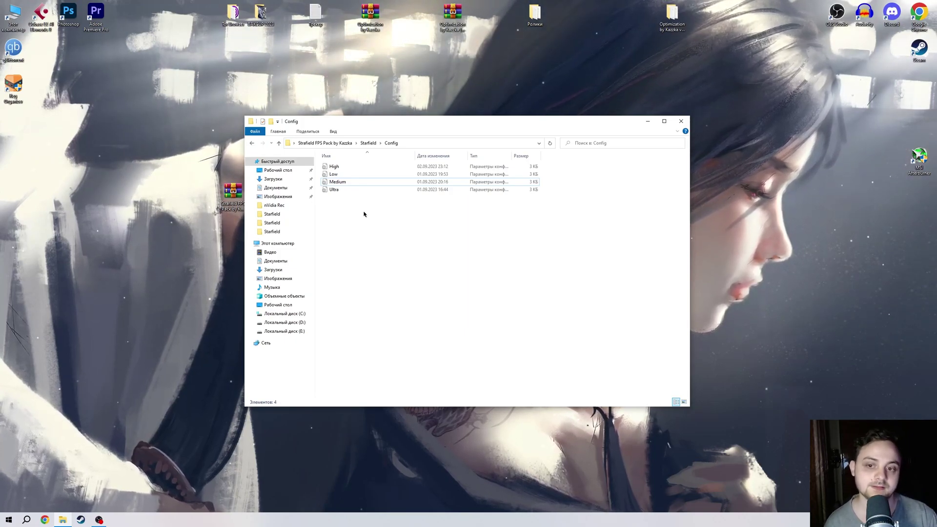
key(alt+Up)
key(alt+Up)
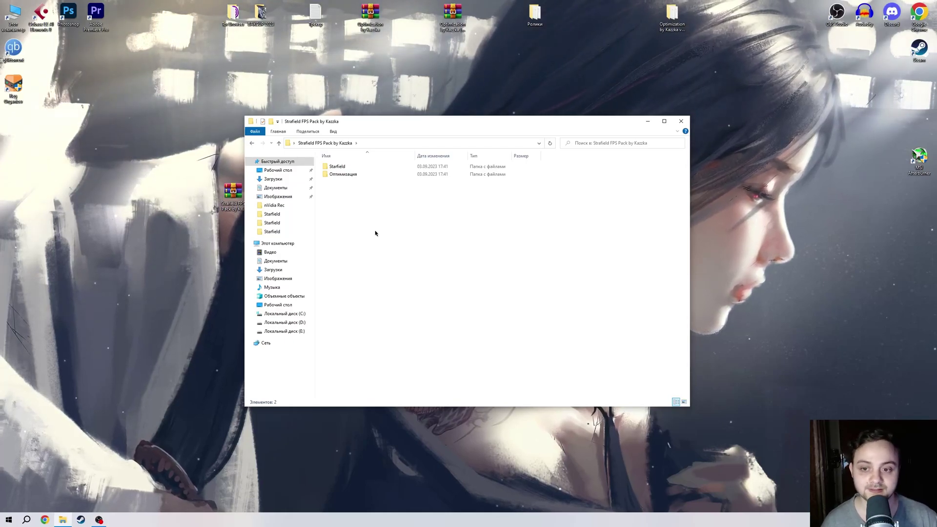
key(Down)
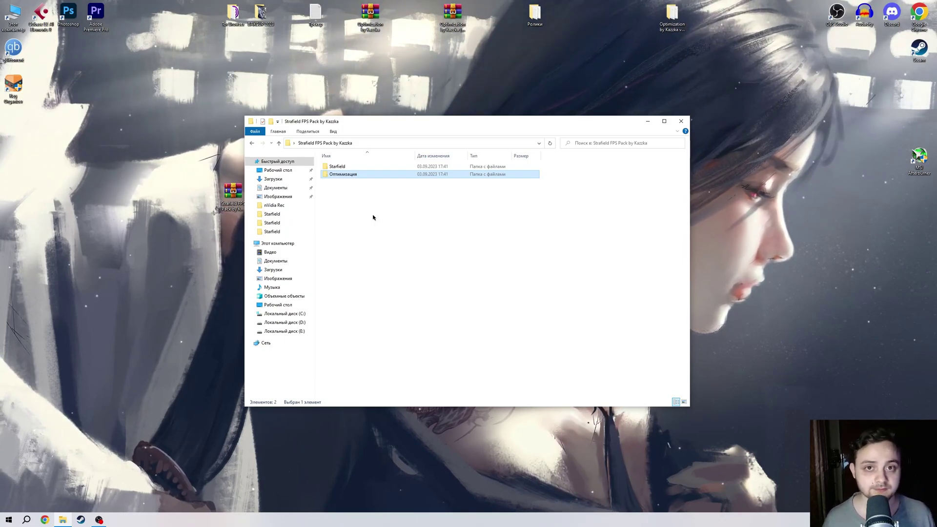
click(193, 120)
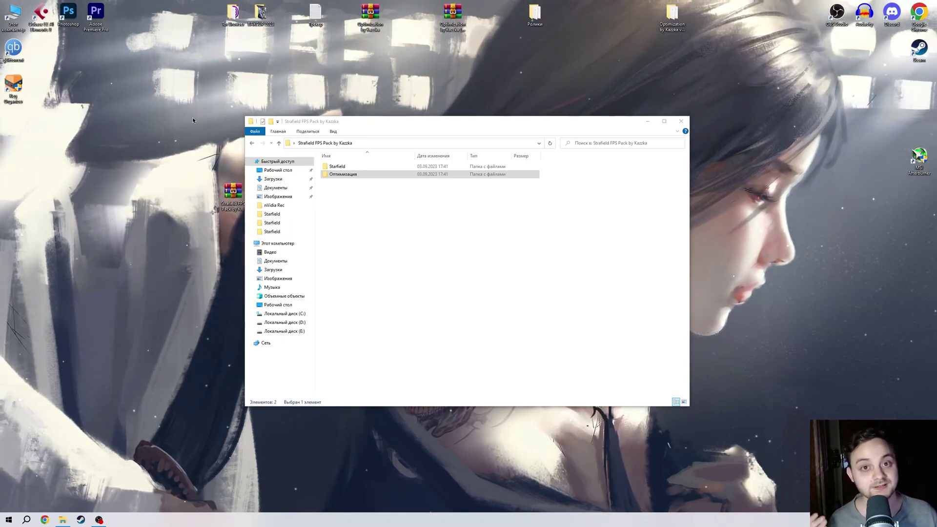
click(350, 251)
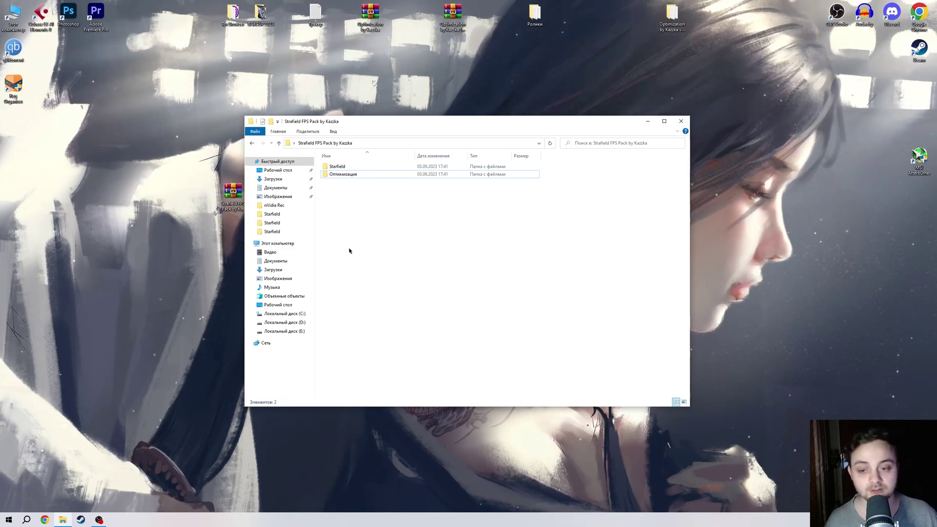
key(space)
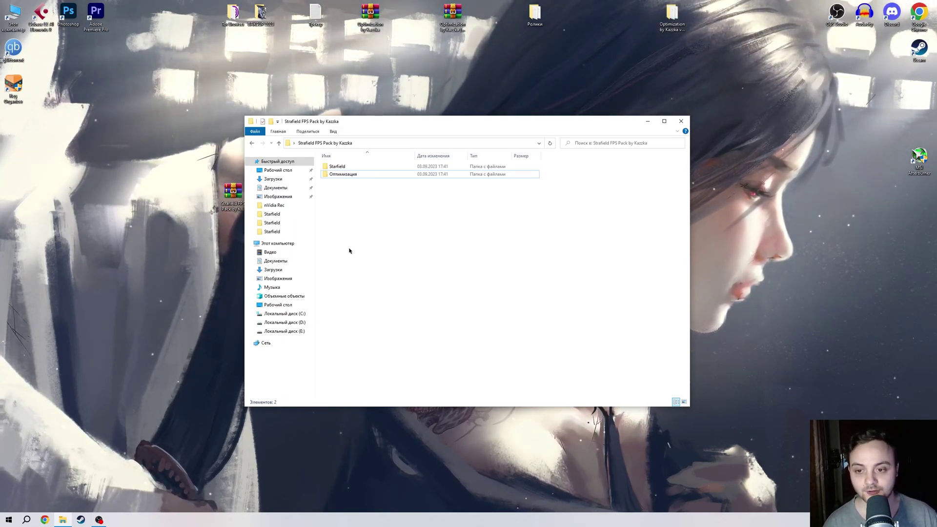
key(Return)
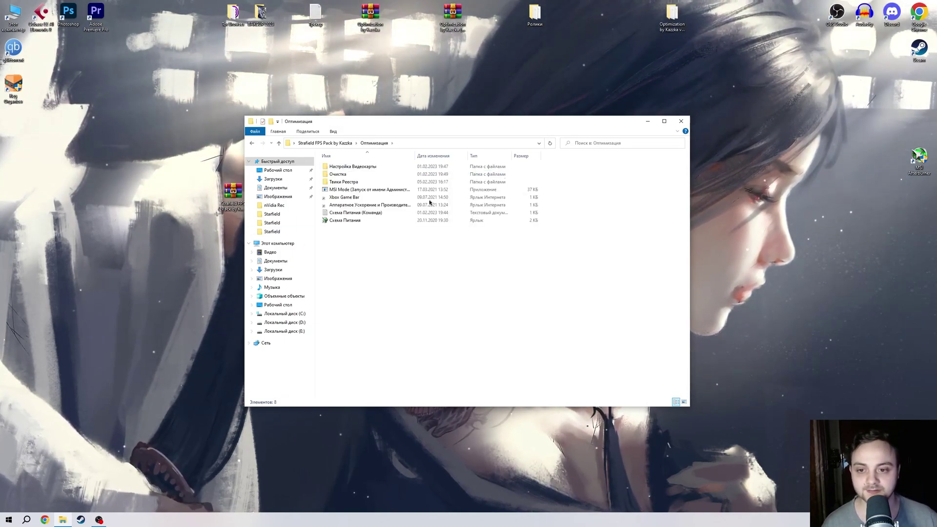
drag(565, 168, 372, 167)
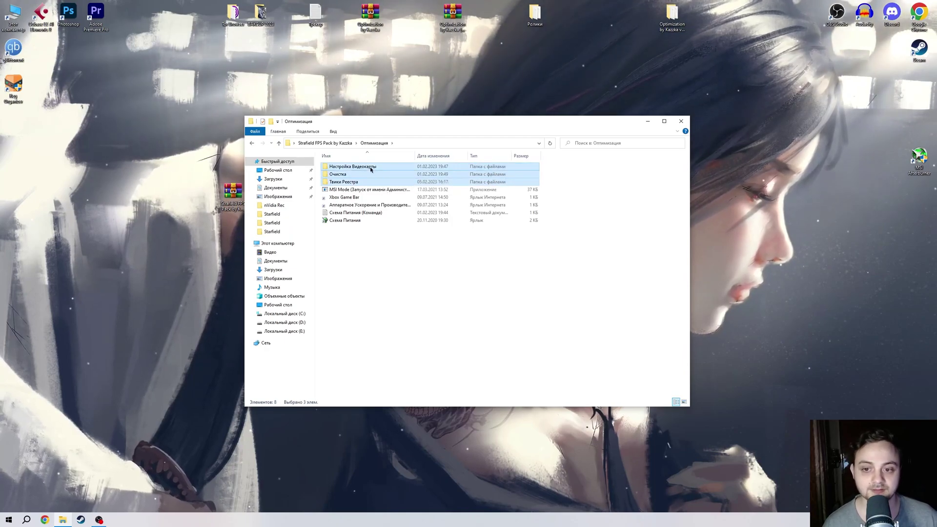
click(360, 182)
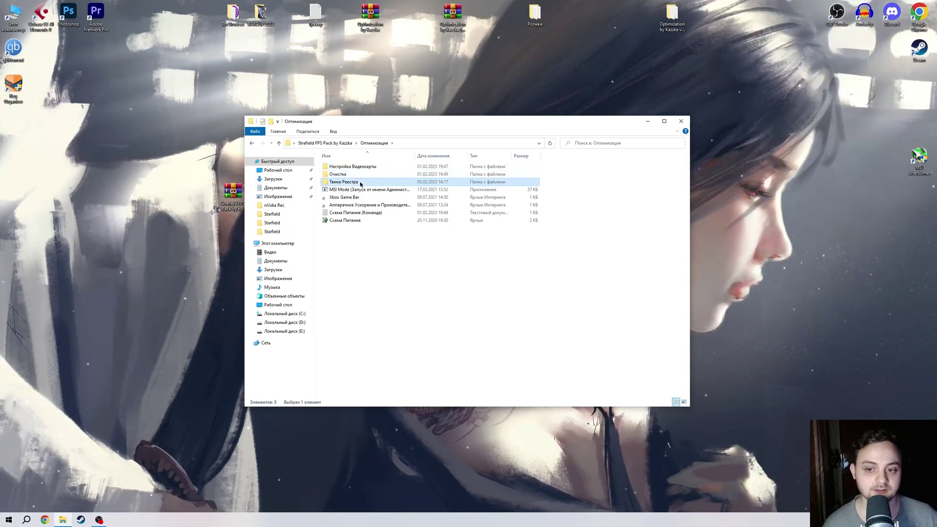
click(342, 190)
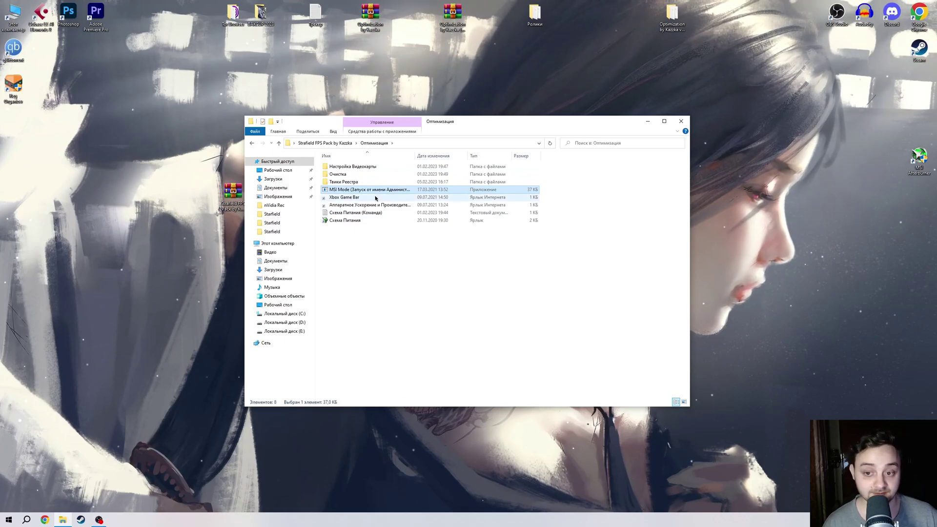
- Open the Схема Питания (Команда) text file and copy its powercfg -duplicatescheme command
double_click(369, 214)
triple_click(344, 101)
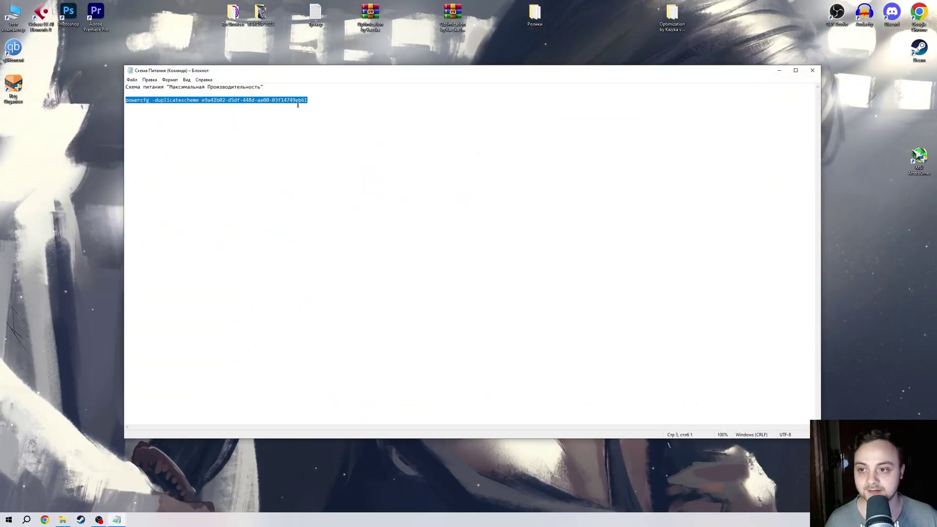
click(345, 101)
drag(344, 102, 125, 100)
right_click(254, 104)
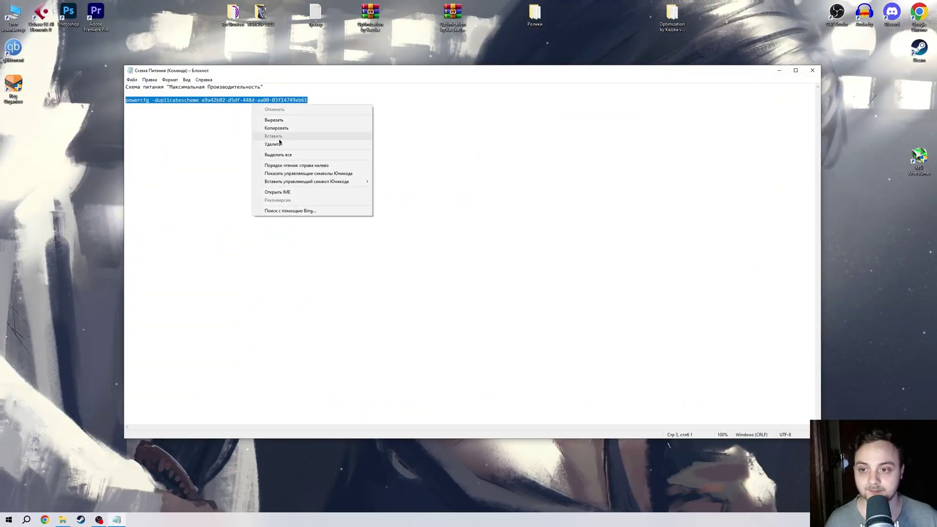
click(282, 129)
- Run powercfg -duplicatescheme e9a42b02-d5df-448d-aa00-03f14749eb61 in PowerShell as administrator, and close PowerShell and the command's text file
right_click(9, 519)
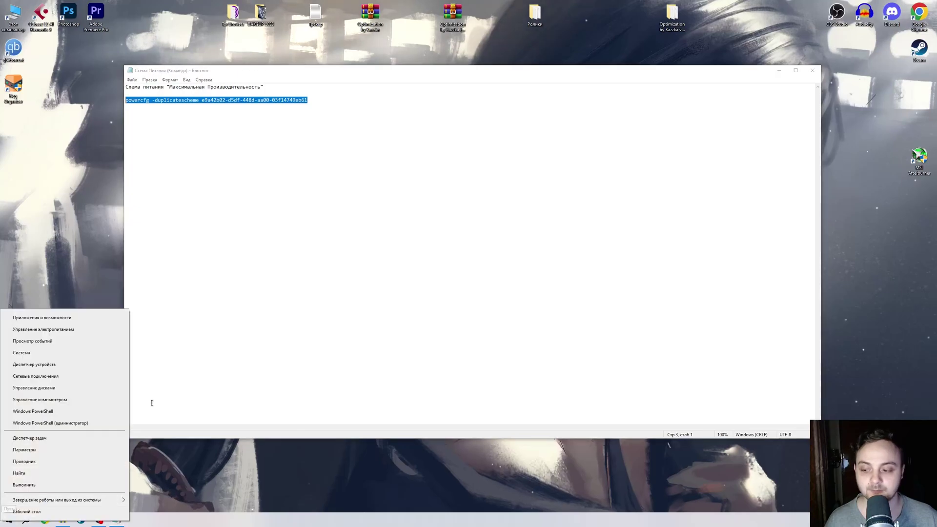
click(46, 423)
key(ctrl+v)
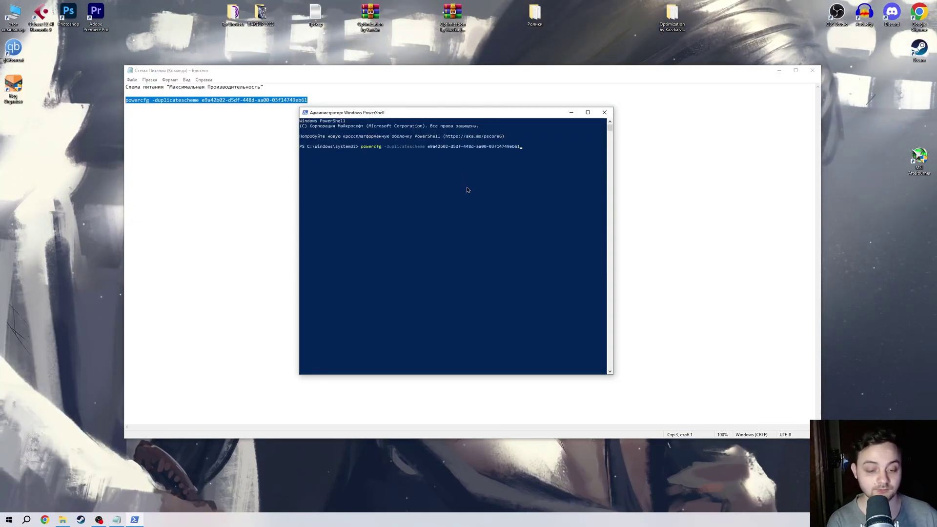
key(Return)
click(605, 113)
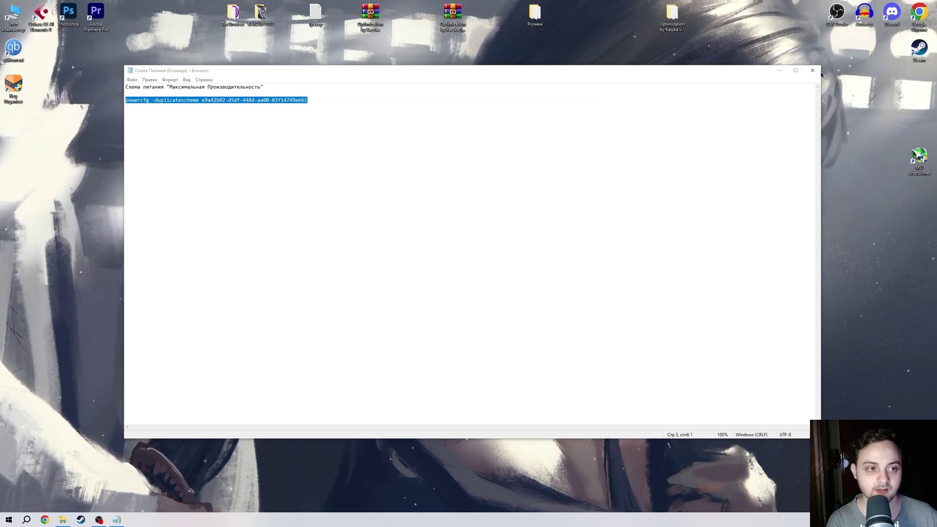
click(813, 71)
- Open the Схема Питания shortcut and activate the Максимальная производительность power plan under the main schemes
click(369, 222)
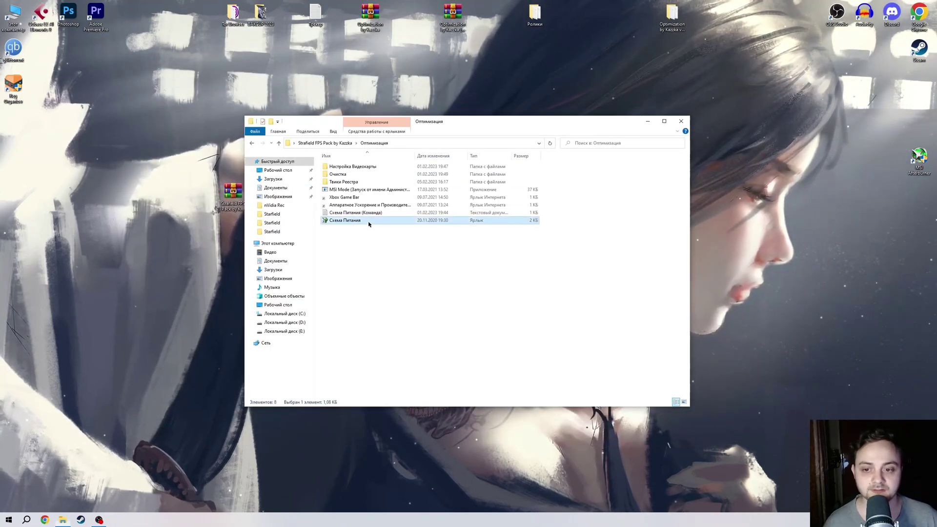
double_click(369, 222)
click(381, 280)
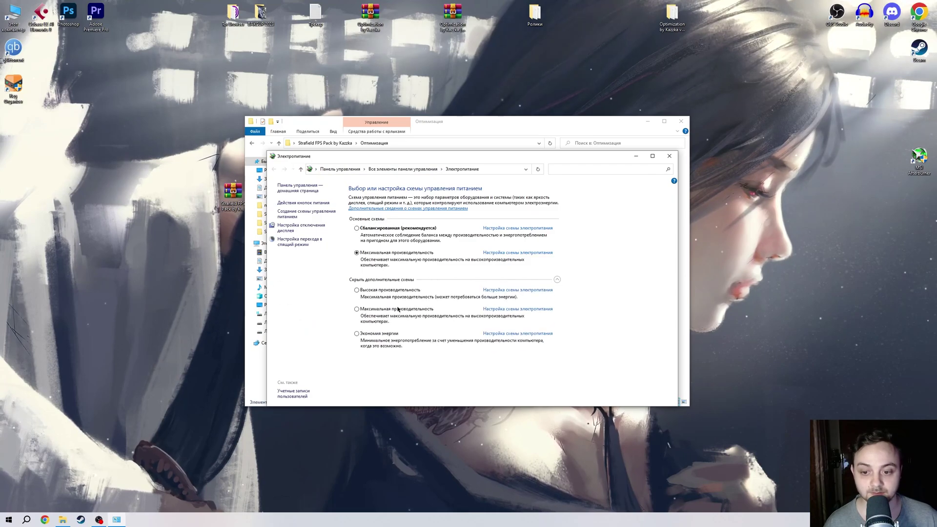
click(398, 309)
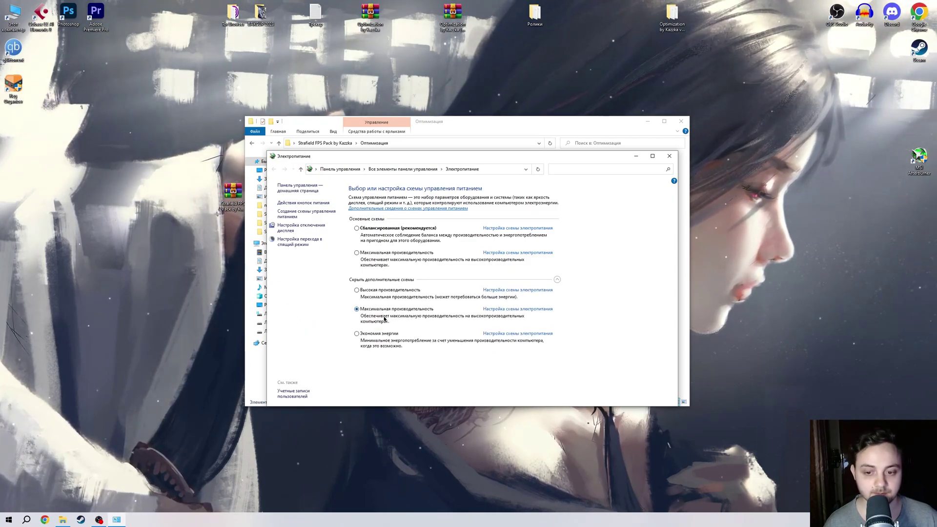
click(397, 253)
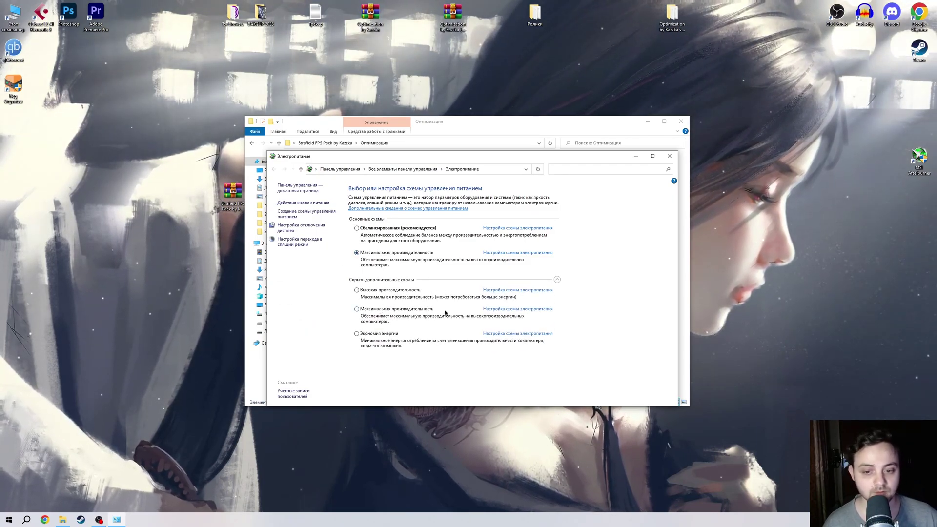
- Delete the duplicate Максимальная производительность plan listed under the additional power schemes
click(503, 313)
click(389, 272)
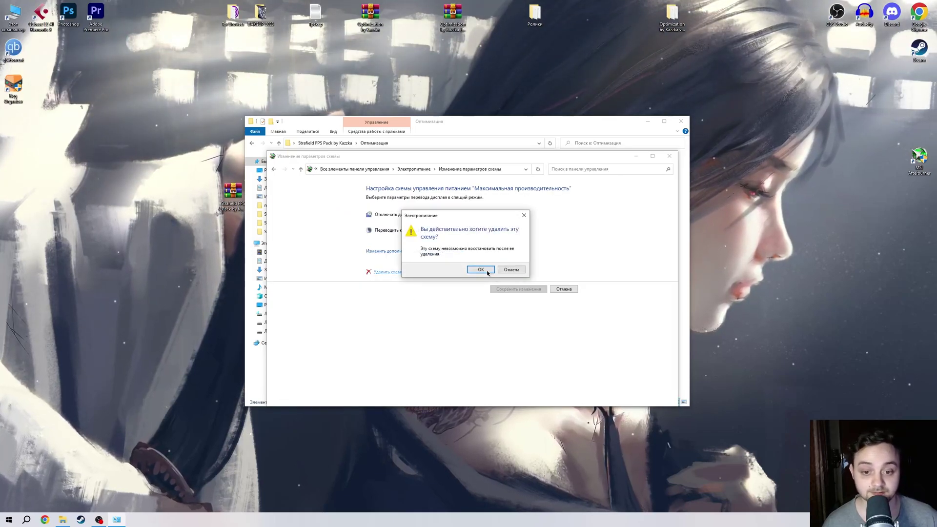
click(481, 270)
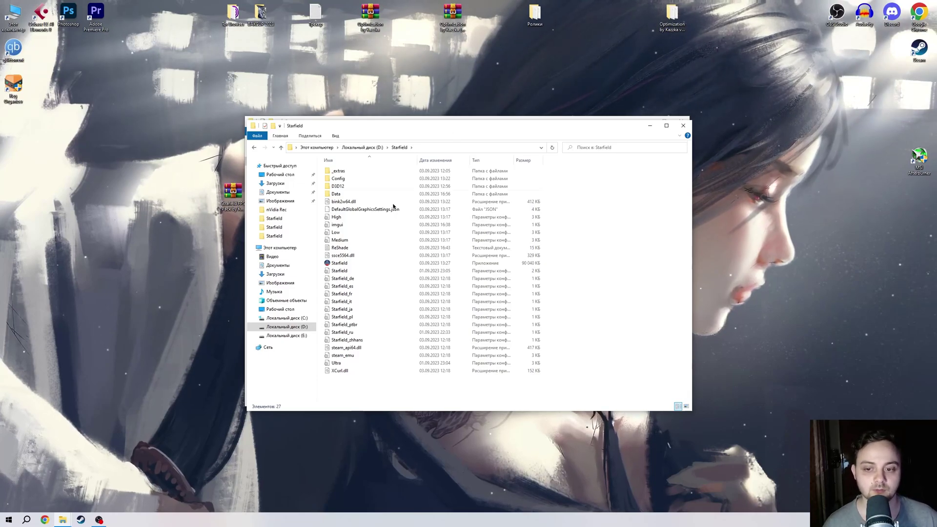
- Open the Starfield application's compatibility properties in the game folder and enable Отключить оптимизацию во весь экран
click(351, 264)
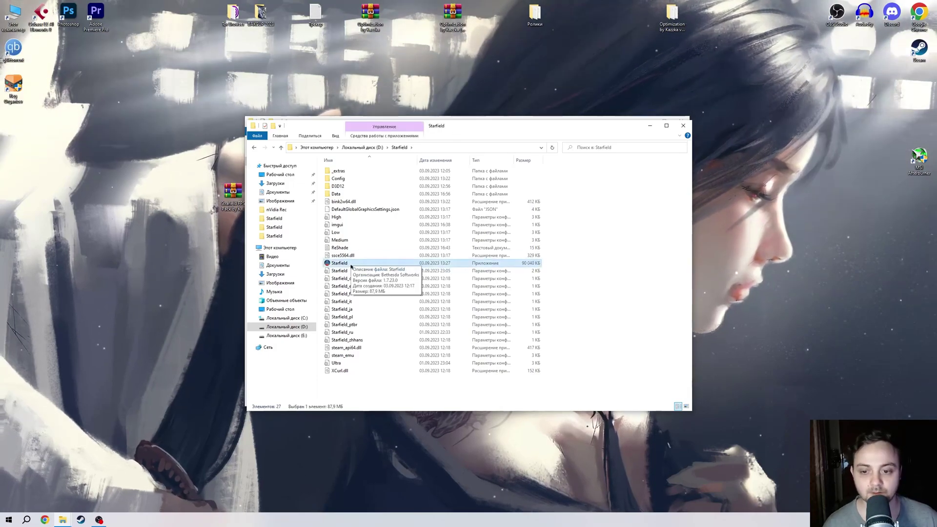
right_click(365, 265)
click(388, 433)
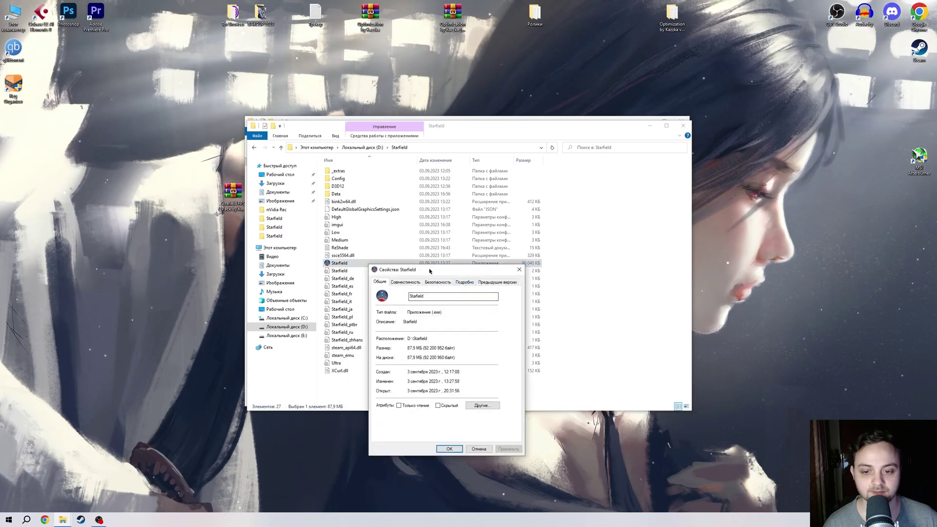
drag(430, 270, 410, 195)
click(389, 209)
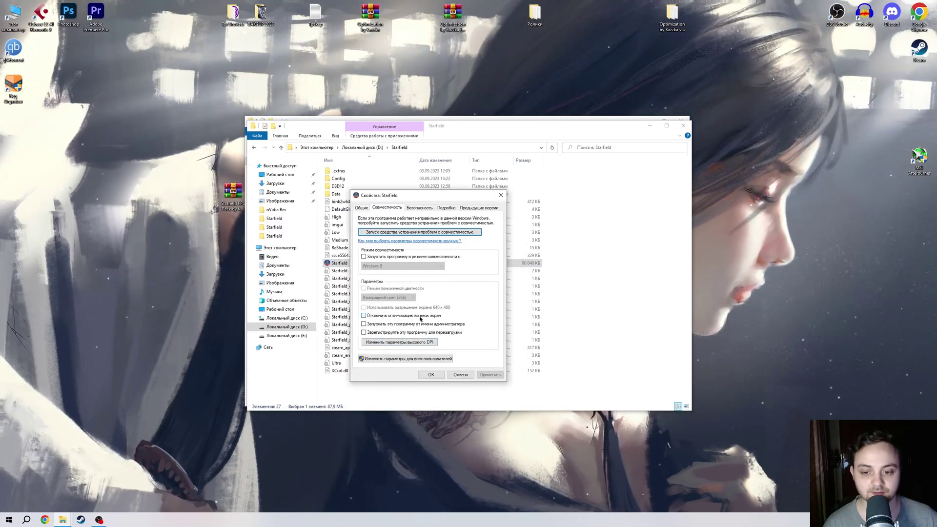
click(373, 316)
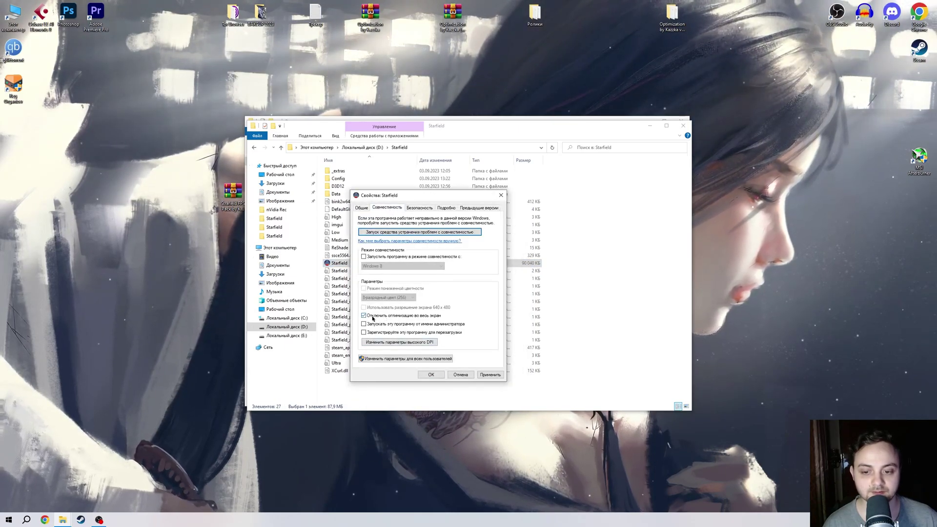
- Override the Starfield executable's high-DPI scaling with Приложение as the scaling source, and apply the compatibility properties
click(396, 343)
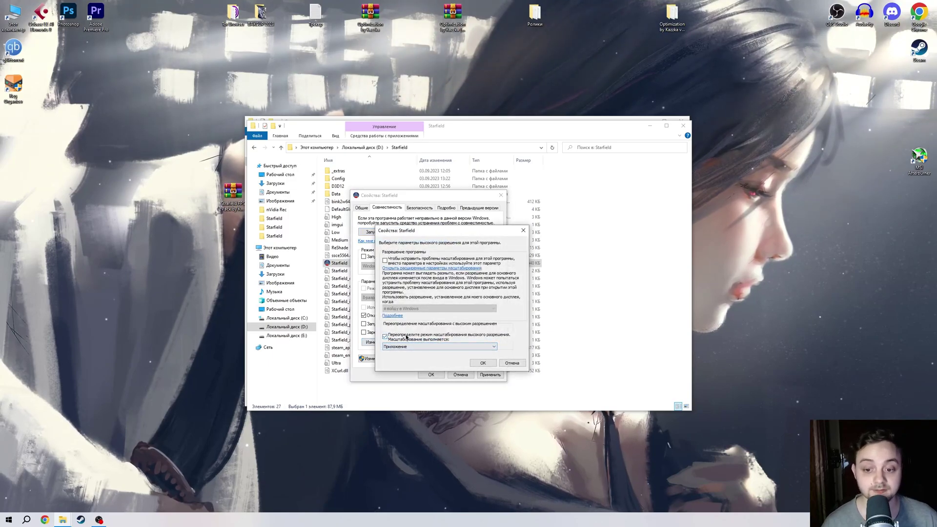
click(481, 363)
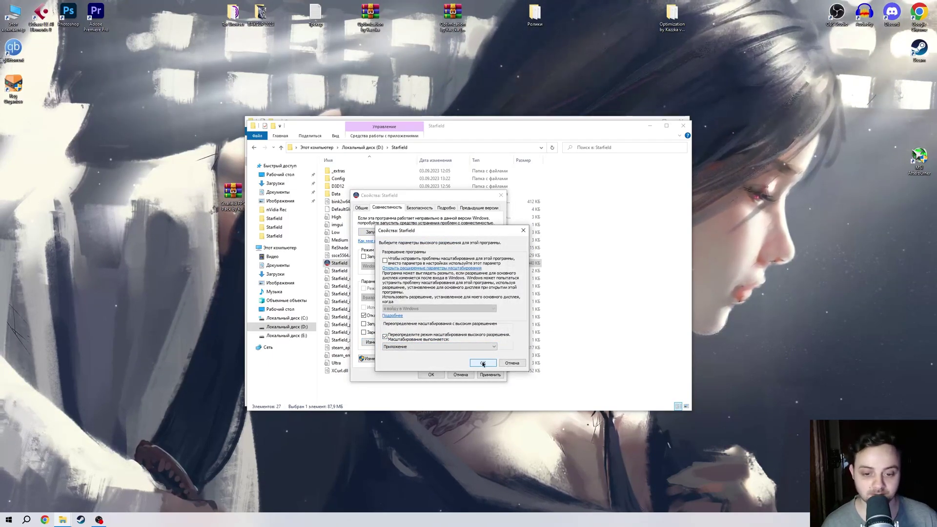
click(490, 375)
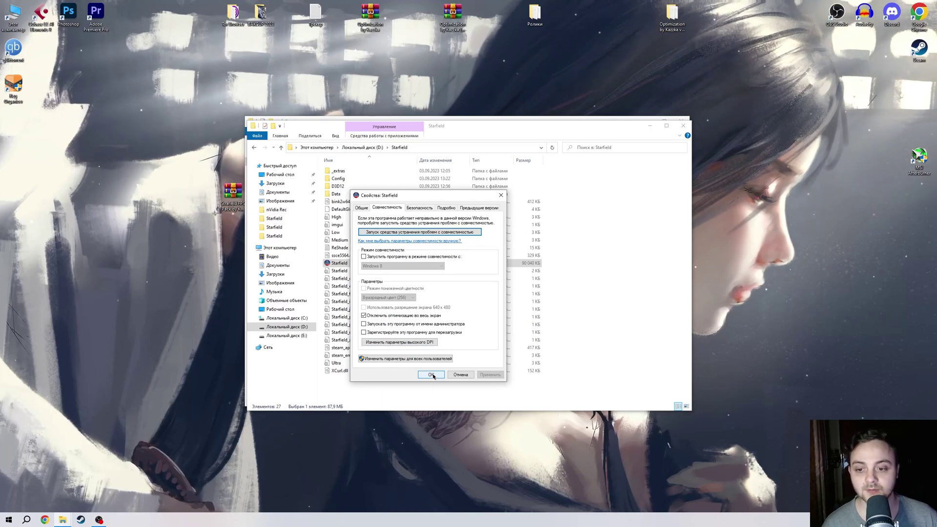
click(432, 374)
- Copy the D:\Starfield folder path and close the game folder window
click(414, 145)
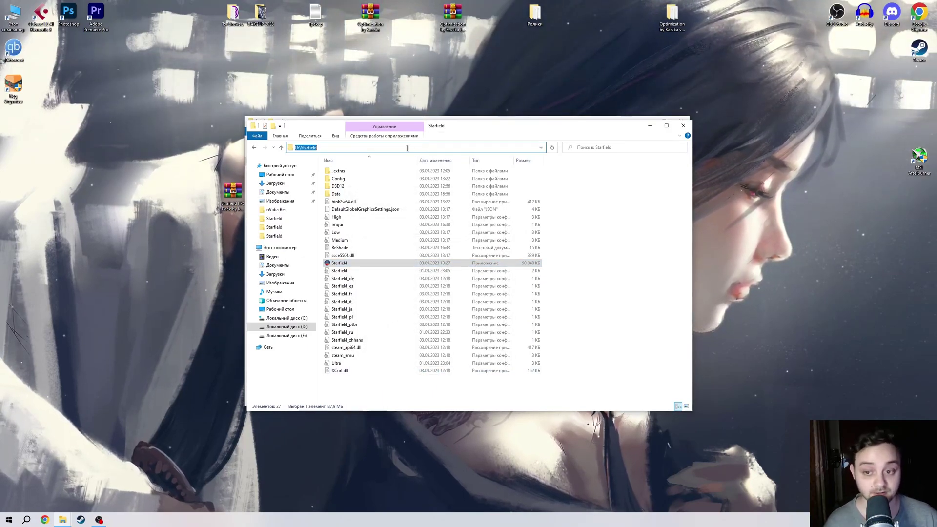
right_click(312, 150)
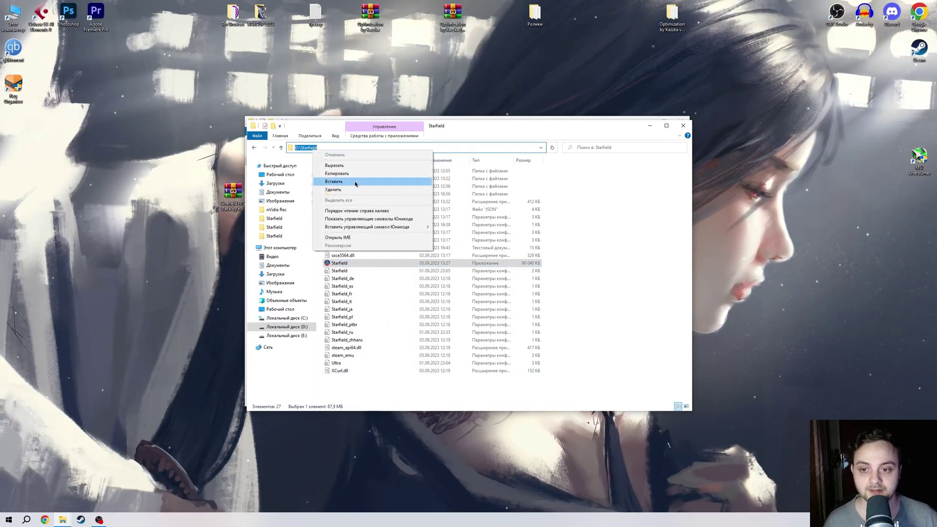
click(323, 182)
click(687, 129)
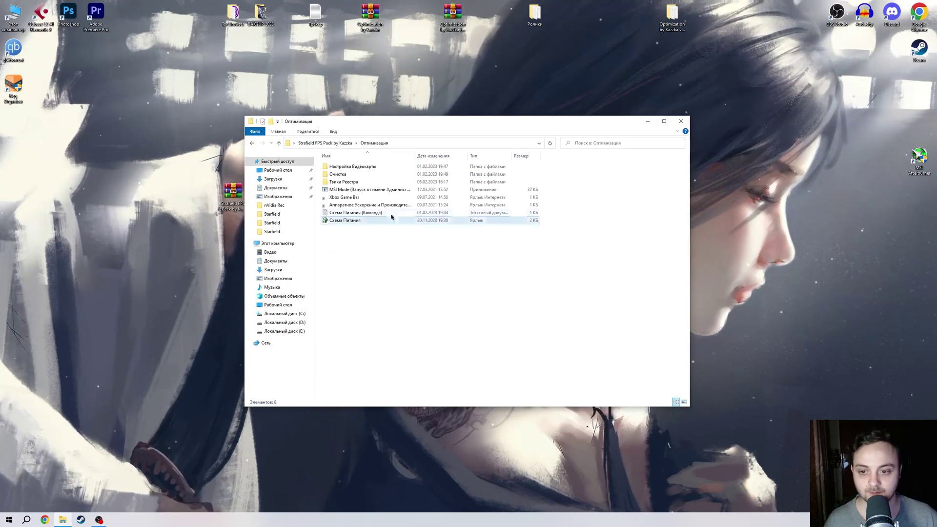
- Open the Аппаратное Ускорение и Производительность shortcut and switch hardware-accelerated GPU scheduling on and back off
double_click(367, 206)
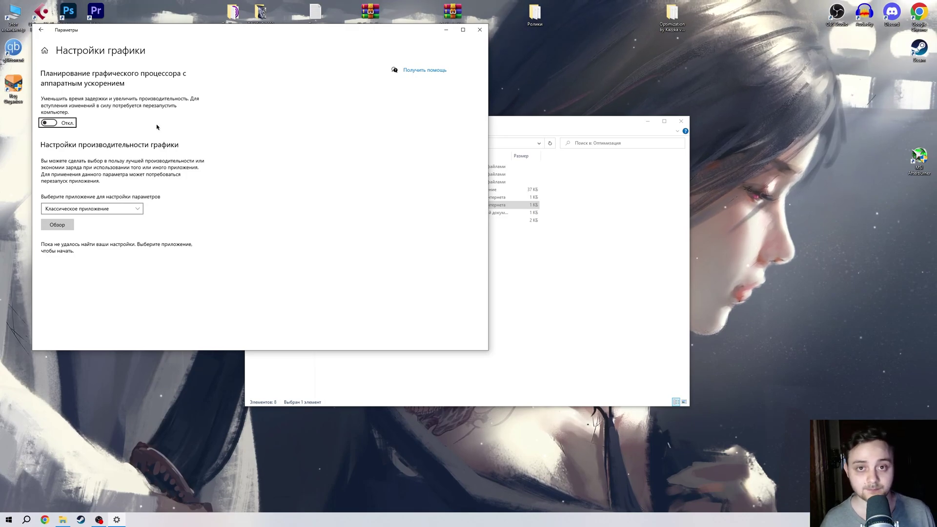
click(58, 123)
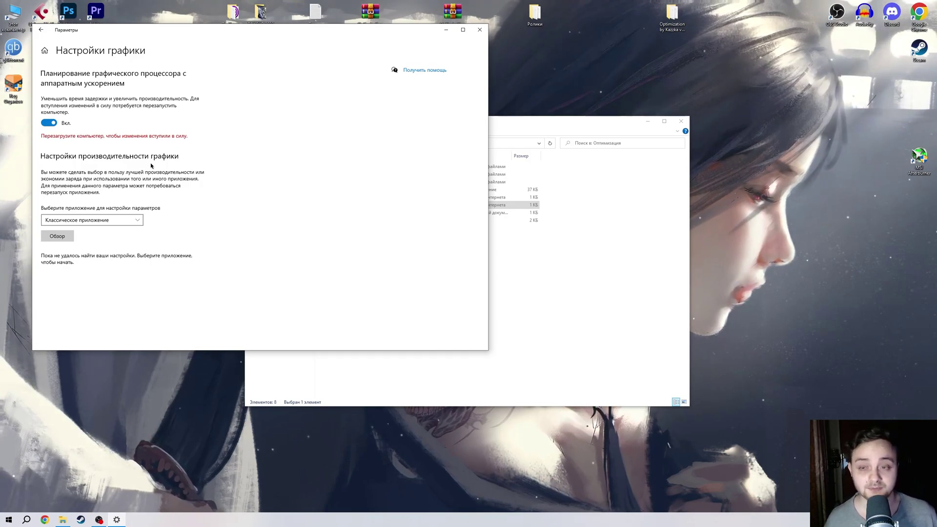
click(56, 123)
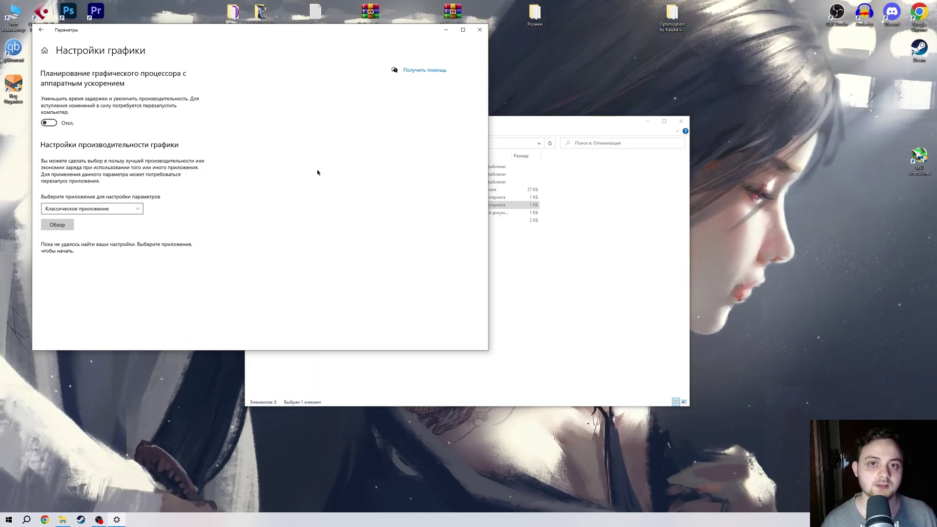
- Add the Starfield application from D:\Starfield to the graphics performance settings as a classic app
click(70, 229)
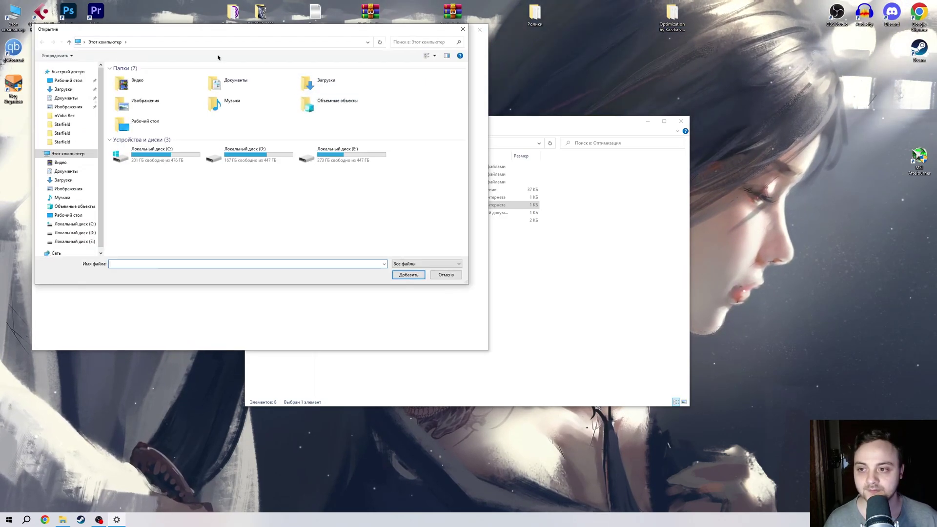
click(200, 45)
key(Return)
click(126, 108)
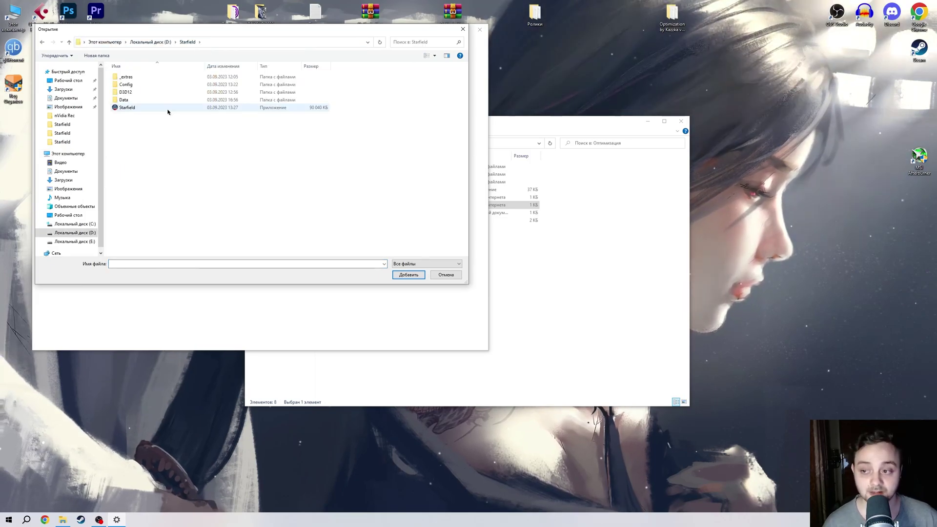
click(409, 274)
- Set Starfield's graphics preference to Высокая производительность, save it, and return to the desktop
click(159, 276)
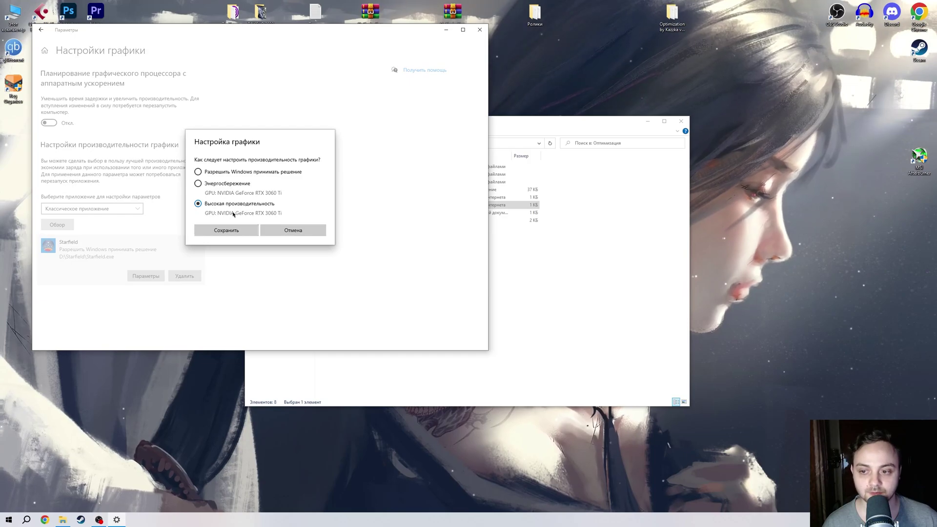
click(252, 230)
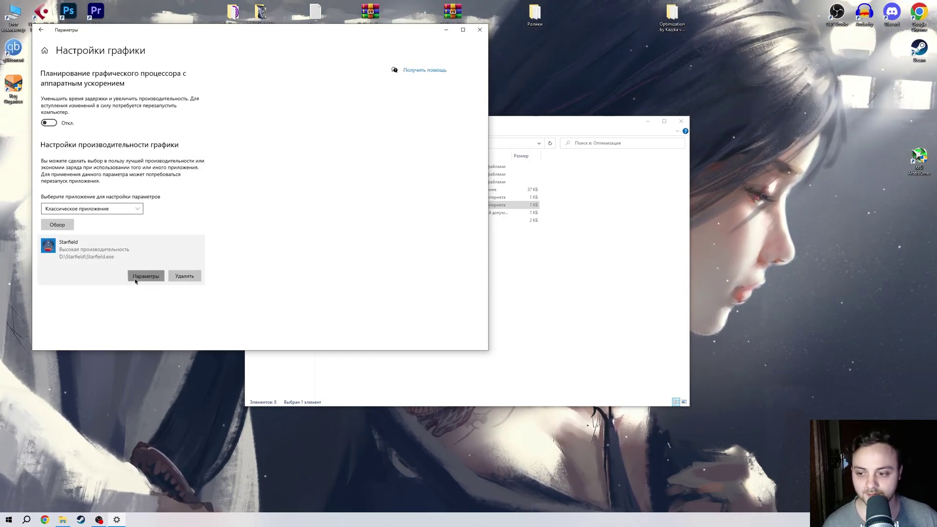
key(super+d)
- Open Device Manager, find Высокоточный таймер событий under Системные устройства, and bring up the actions available for it
key(super+x)
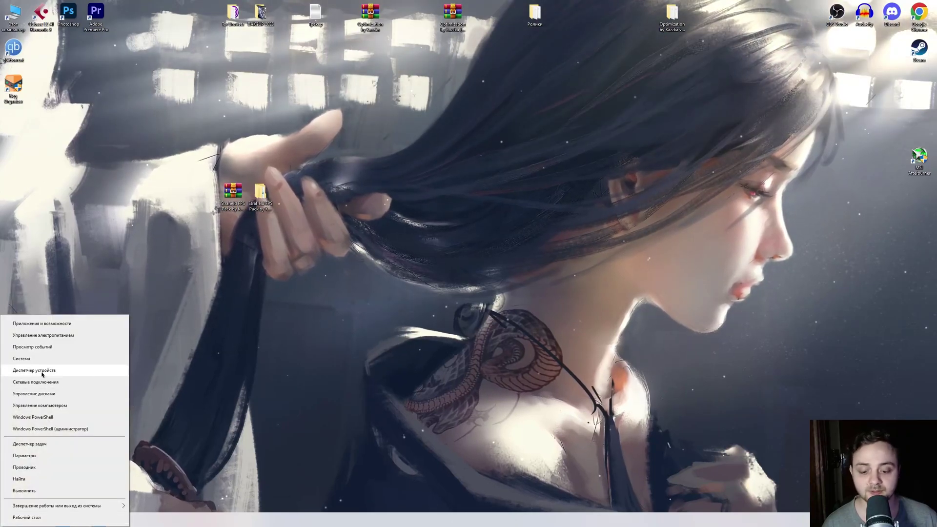
click(42, 374)
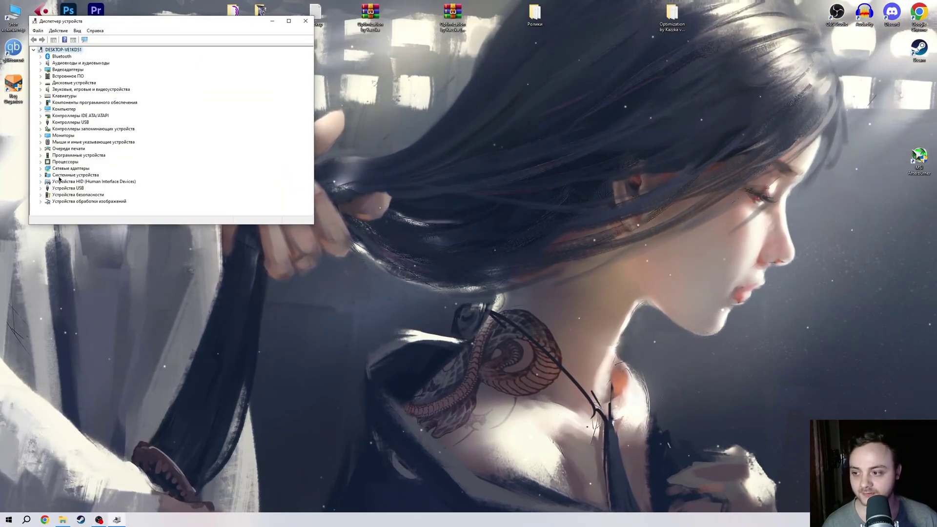
click(74, 175)
double_click(73, 174)
scroll(131, 172, down, 2)
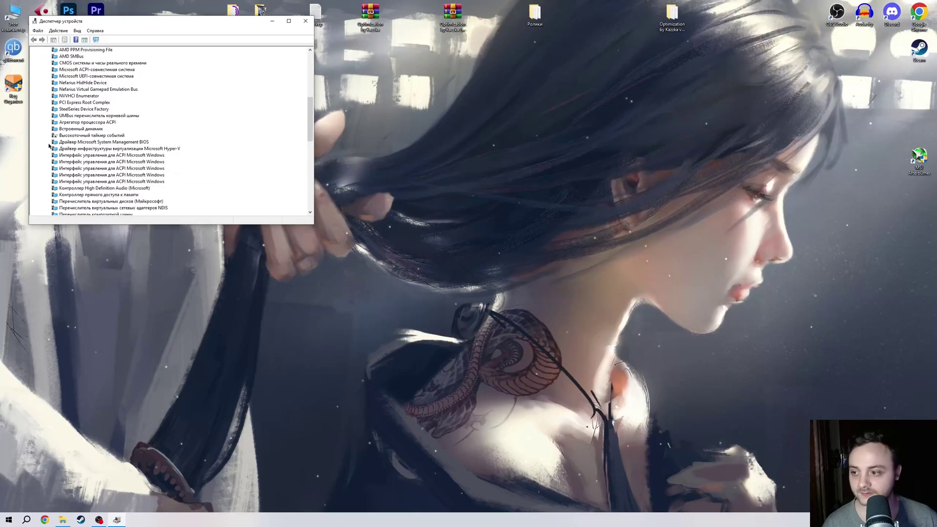
click(88, 136)
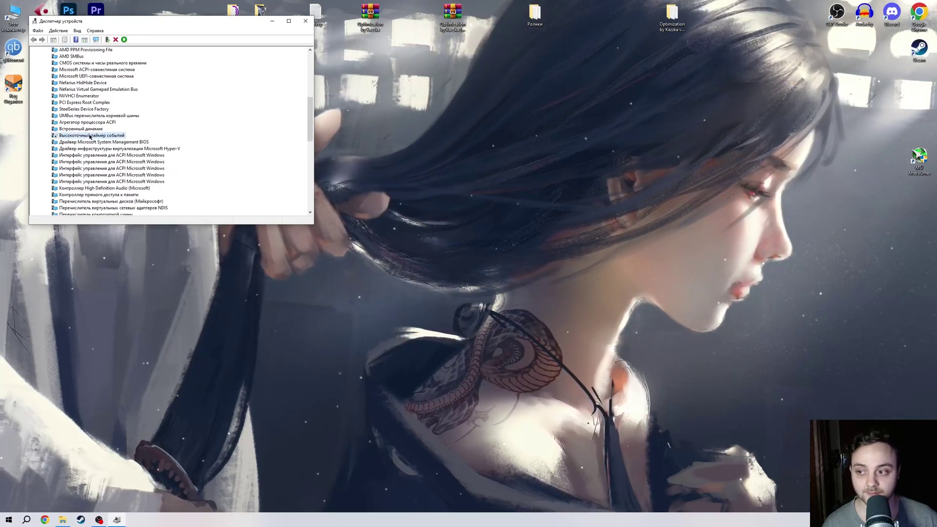
right_click(90, 136)
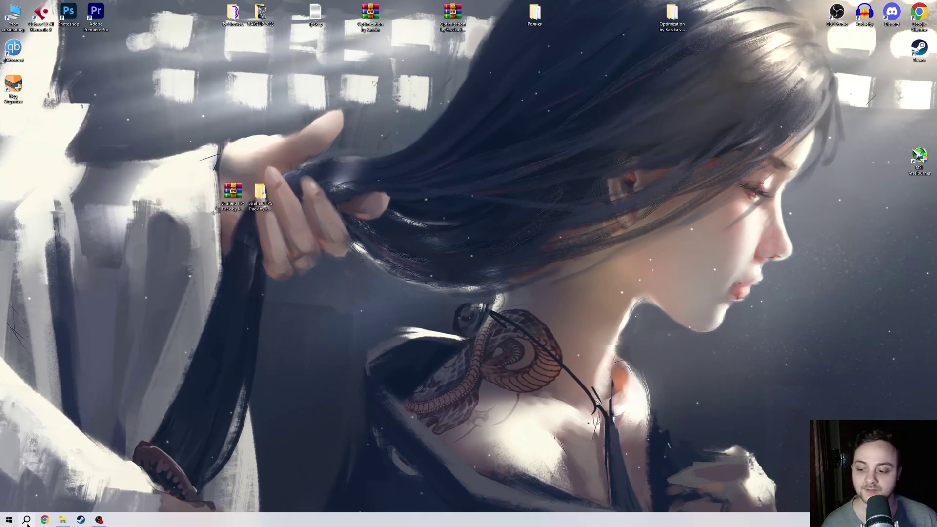
- Find the Control Panel through Windows search and open it
click(27, 520)
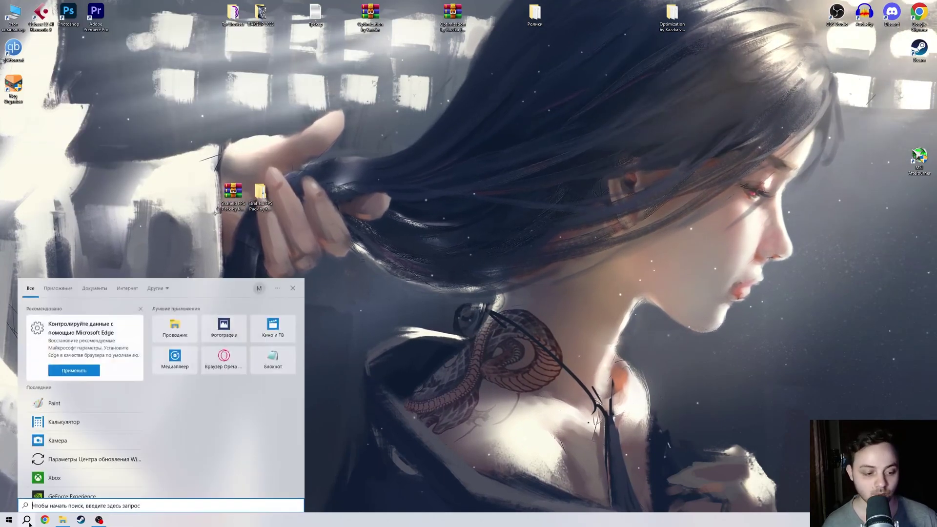
text(пане)
key(Return)
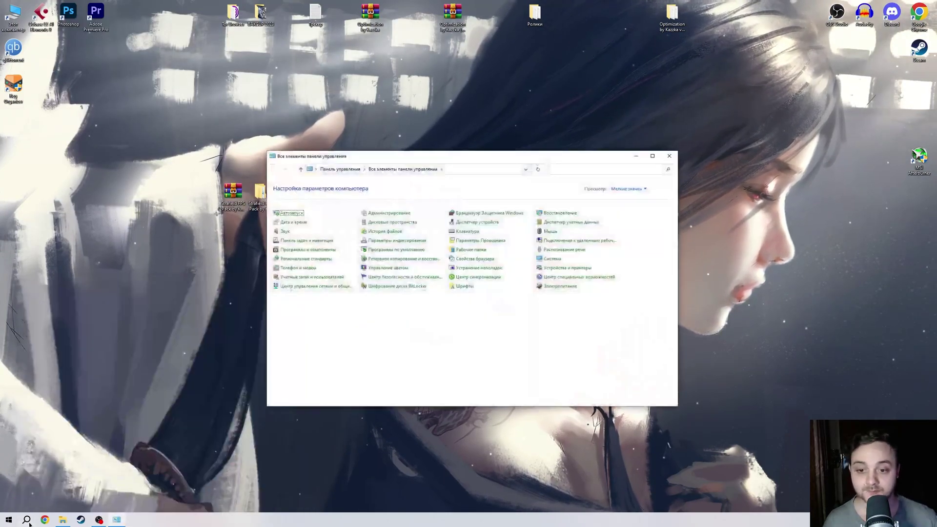
- Search Windows for xbox and open the Xbox Game Bar app from the results
click(27, 520)
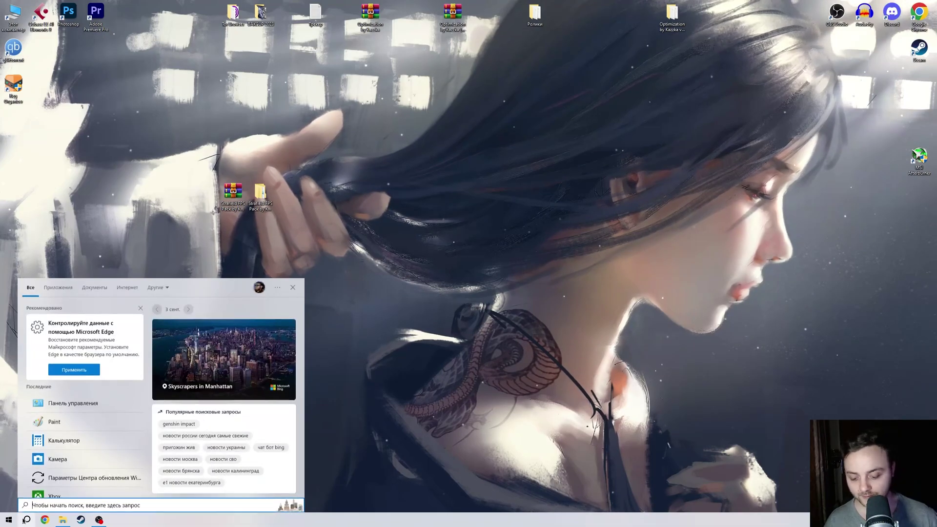
text(xbox)
key(Down)
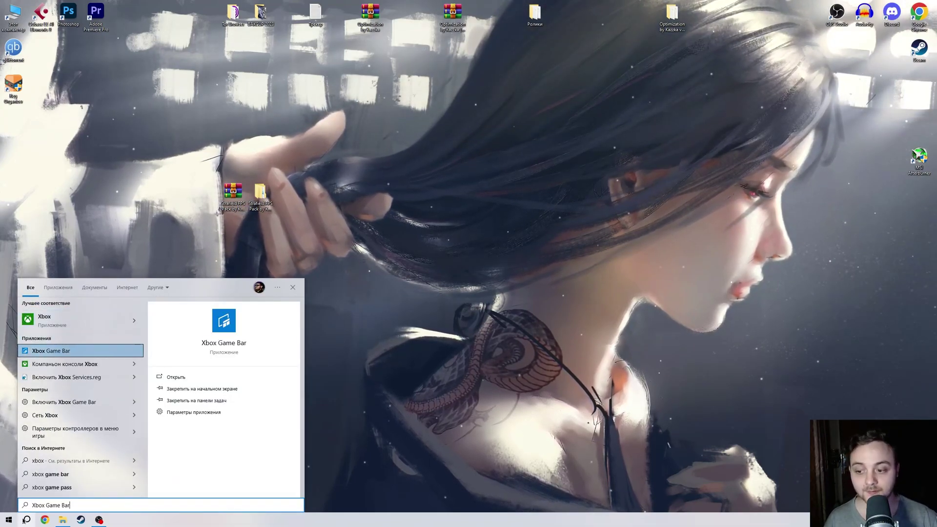
key(Return)
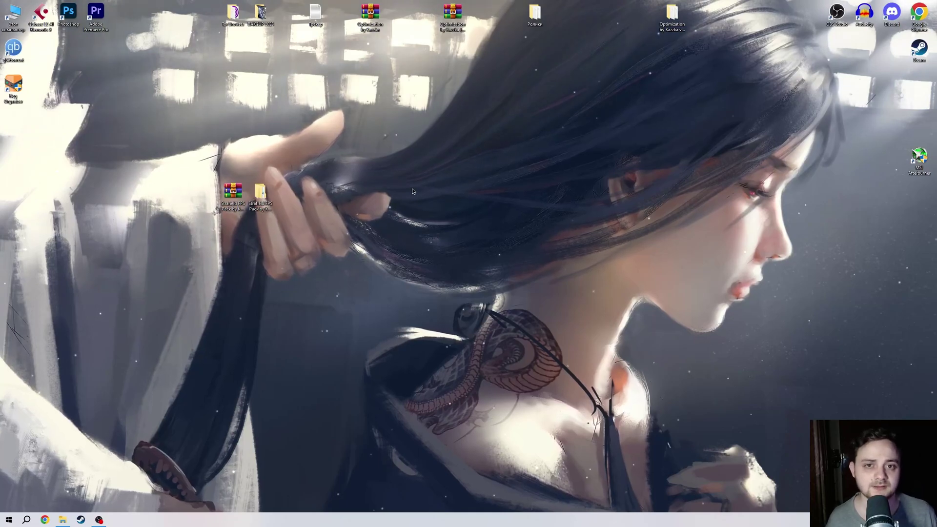
- Open the nVidia Geforce folder inside Оптимизация, Настройка Видеокарты of the Strafield FPS Pack by Kazzka folder
double_click(259, 197)
double_click(352, 175)
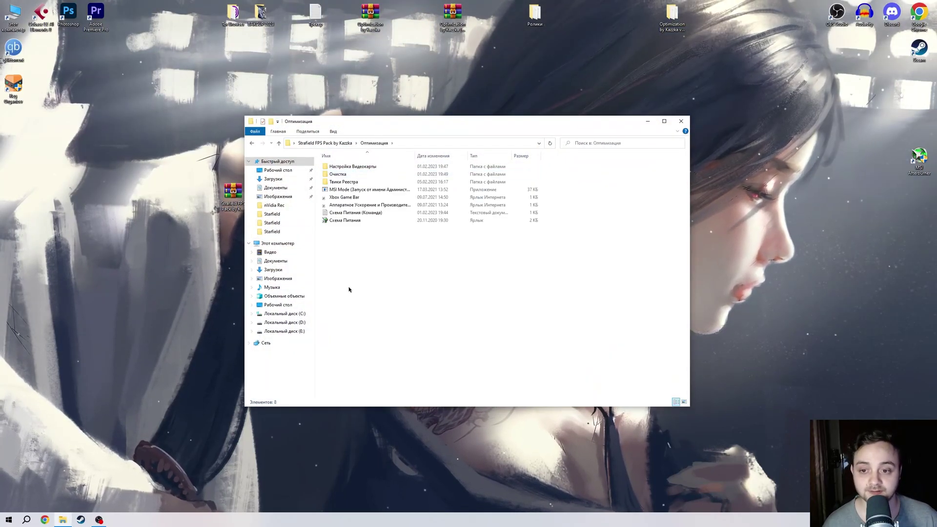
double_click(352, 166)
drag(365, 211, 364, 165)
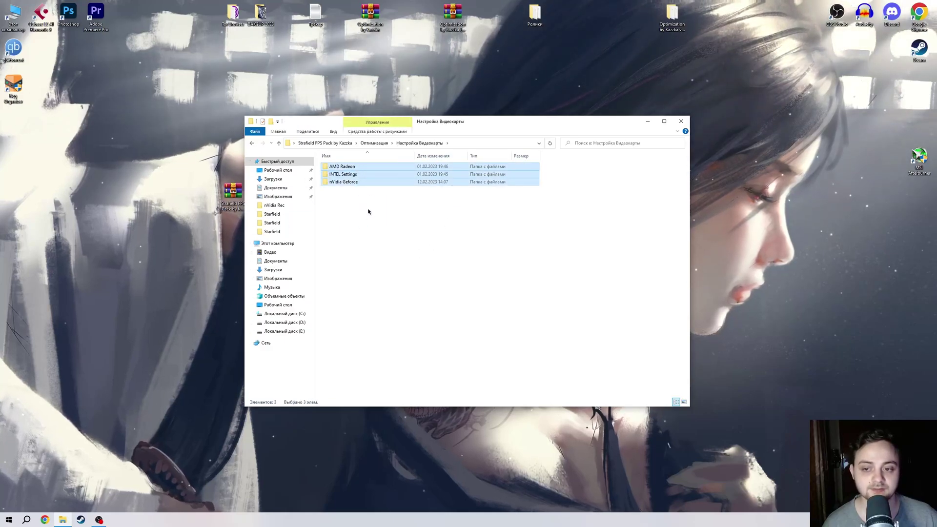
click(368, 210)
click(341, 167)
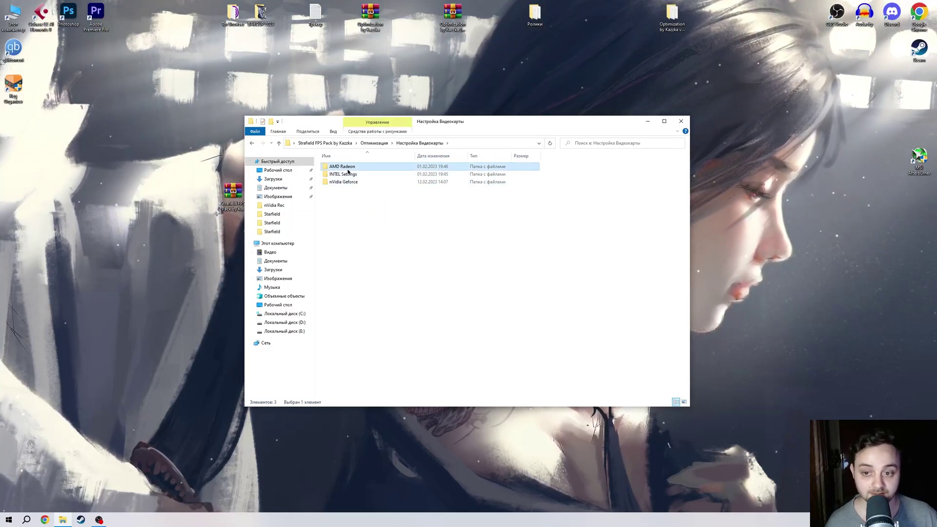
click(350, 176)
click(351, 182)
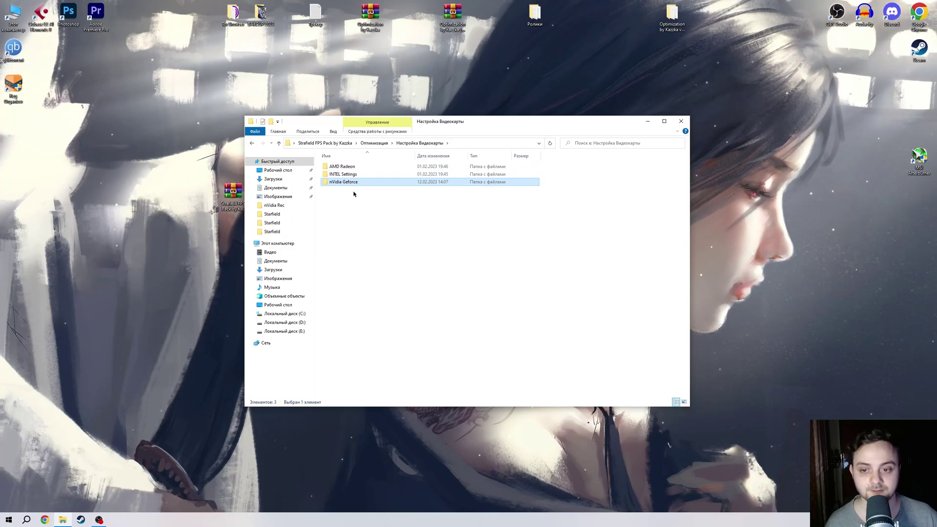
double_click(346, 182)
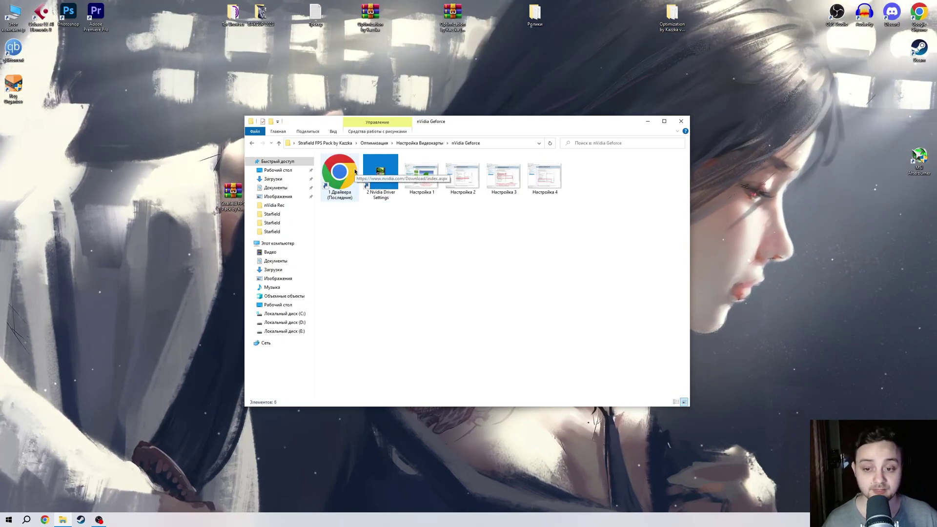
- Review the nVidia Geforce guide images from Настройка 1 through Настройка 4, examining the recommended 3D settings, and close the viewer
click(351, 171)
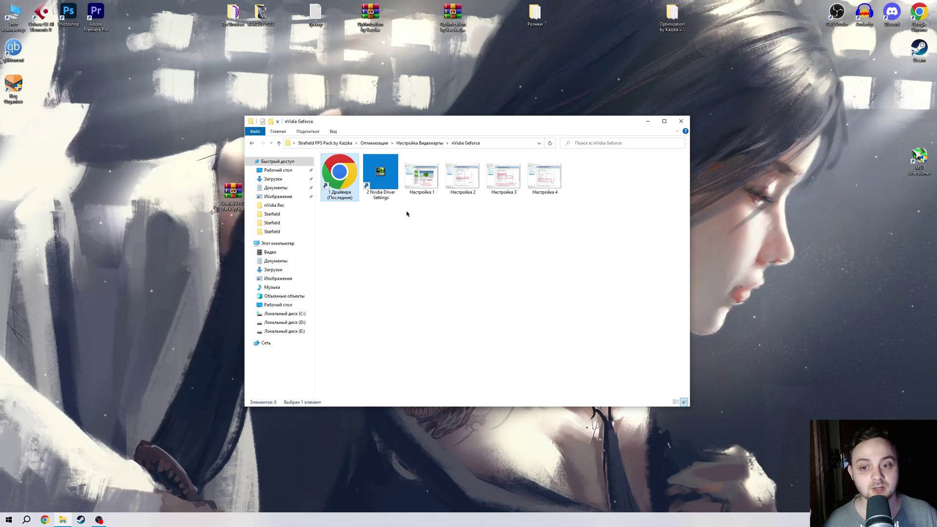
click(379, 180)
double_click(422, 177)
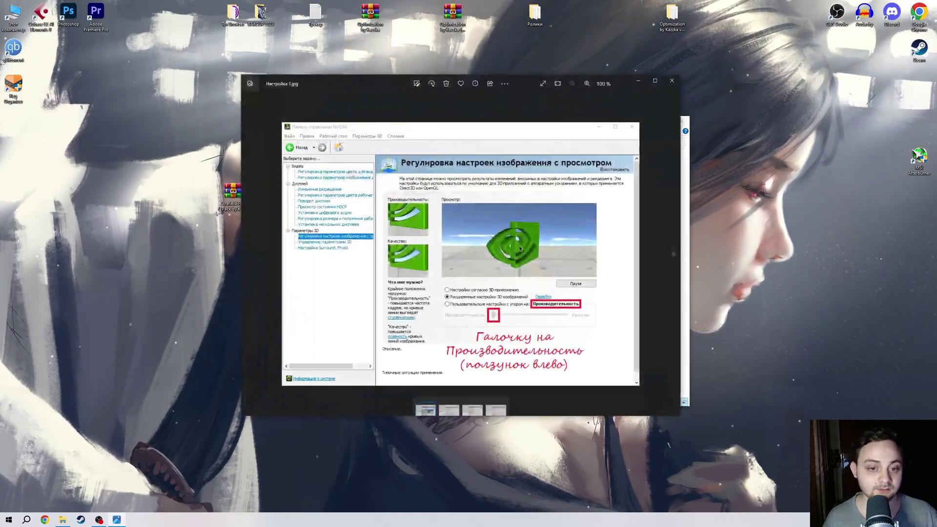
click(674, 255)
click(675, 254)
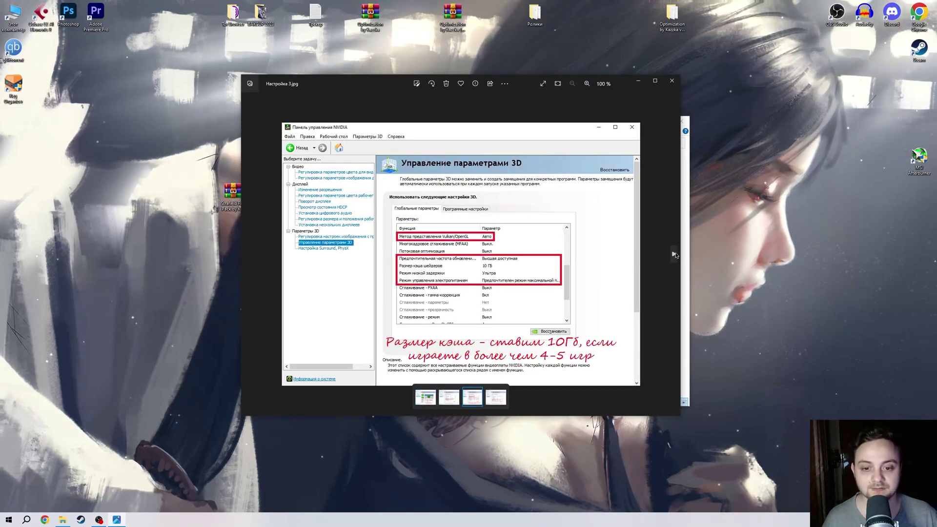
click(675, 254)
scroll(621, 224, up, 3)
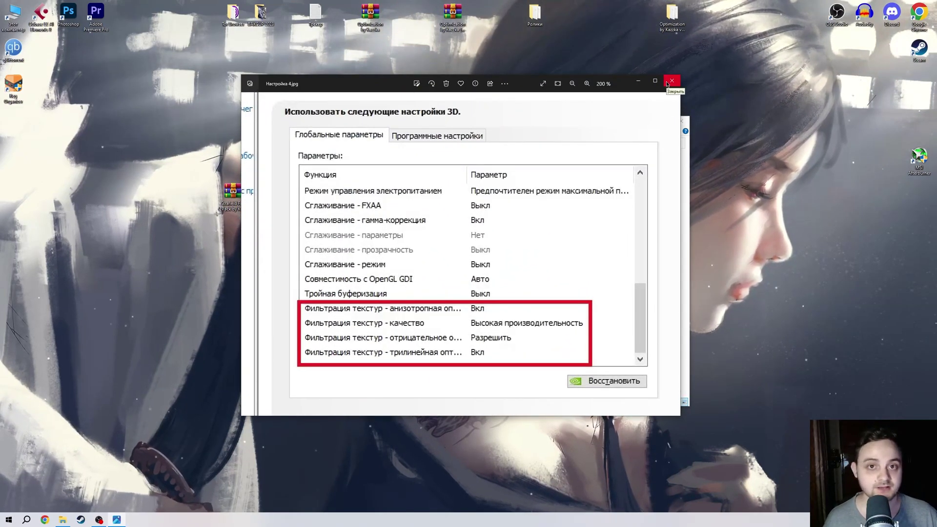
click(672, 81)
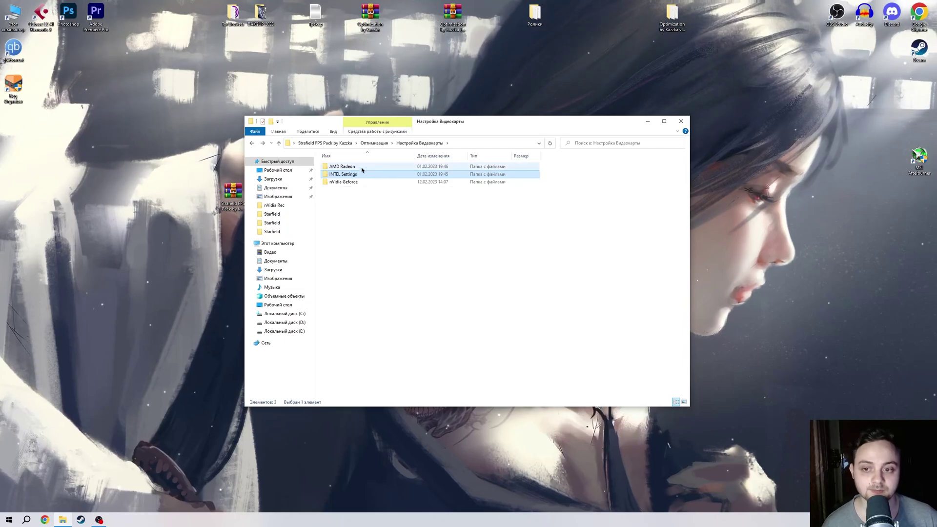
- Open the AMD Radeon folder and examine the install options in the 2 Установка драйвера AMD image
double_click(361, 167)
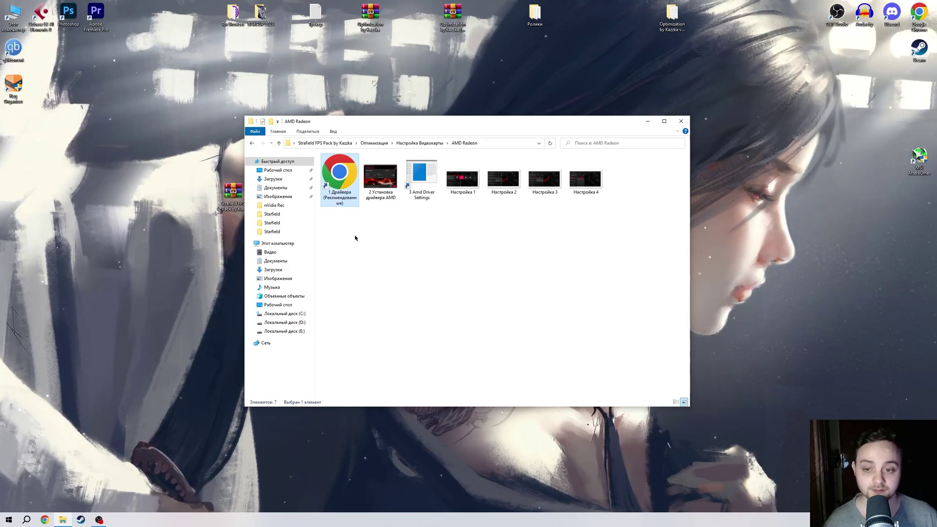
double_click(380, 179)
scroll(666, 258, up, 3)
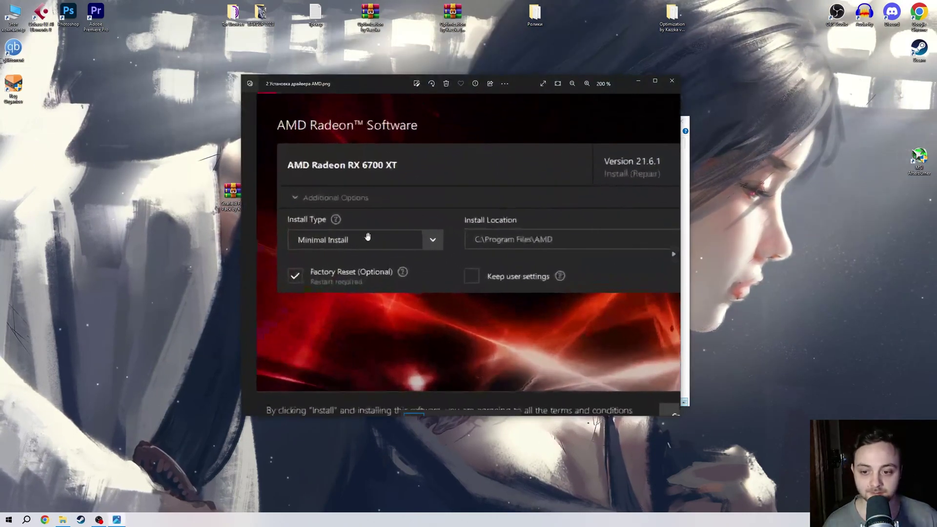
click(672, 80)
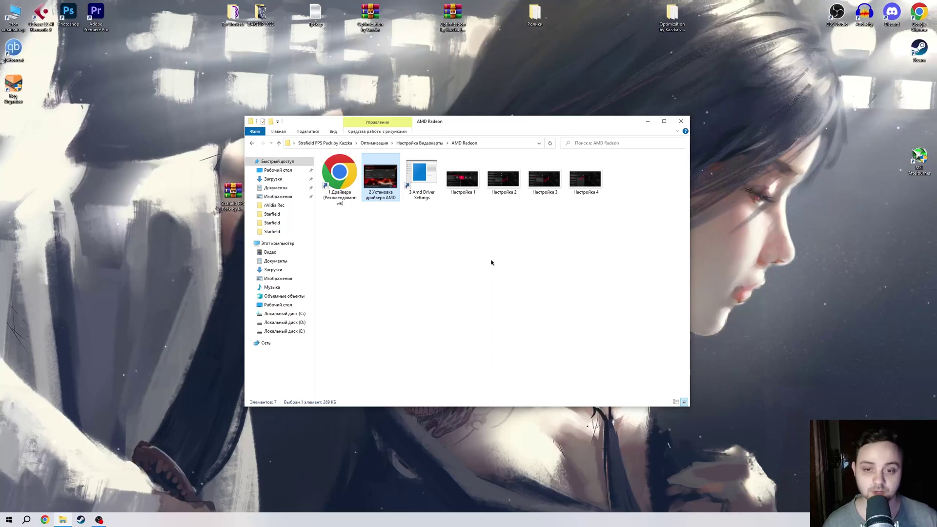
- Examine the recommended AMD graphics profile and texture filtering settings in the Настройка 1 and Настройка 2 images
click(429, 185)
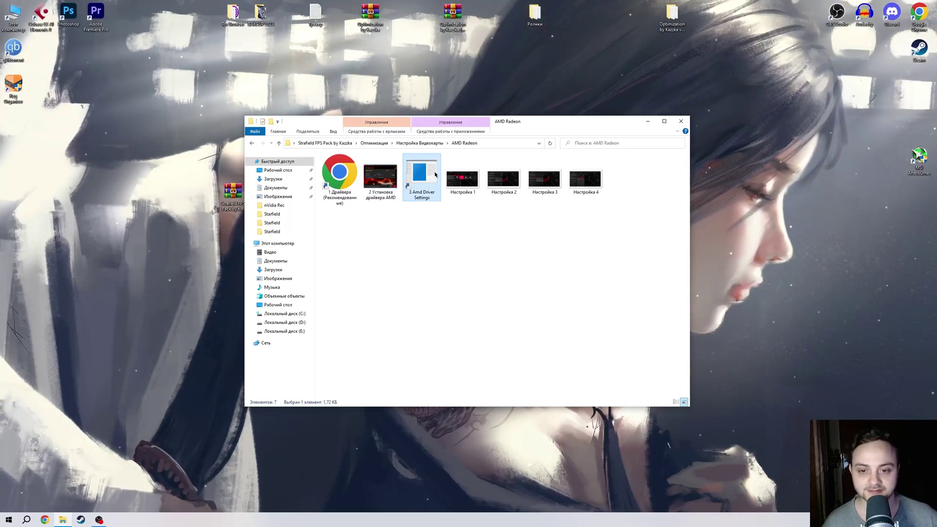
double_click(461, 180)
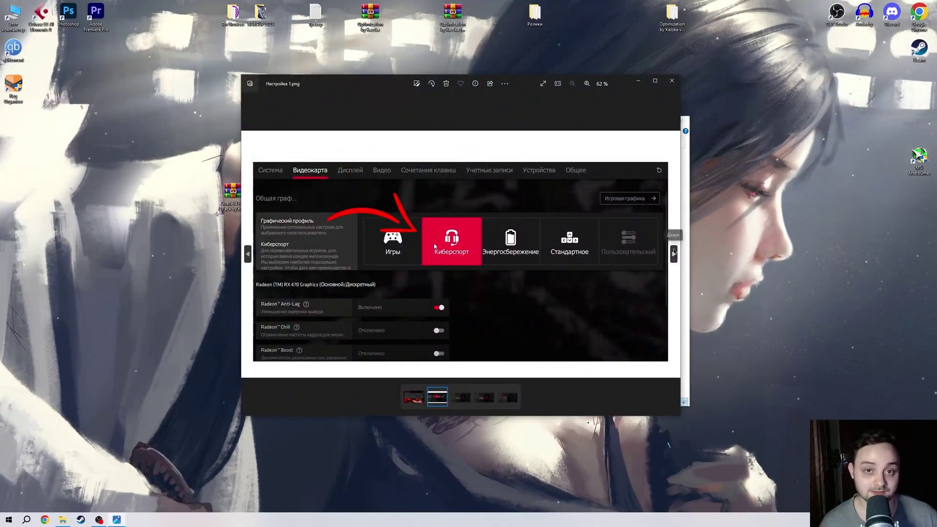
click(675, 252)
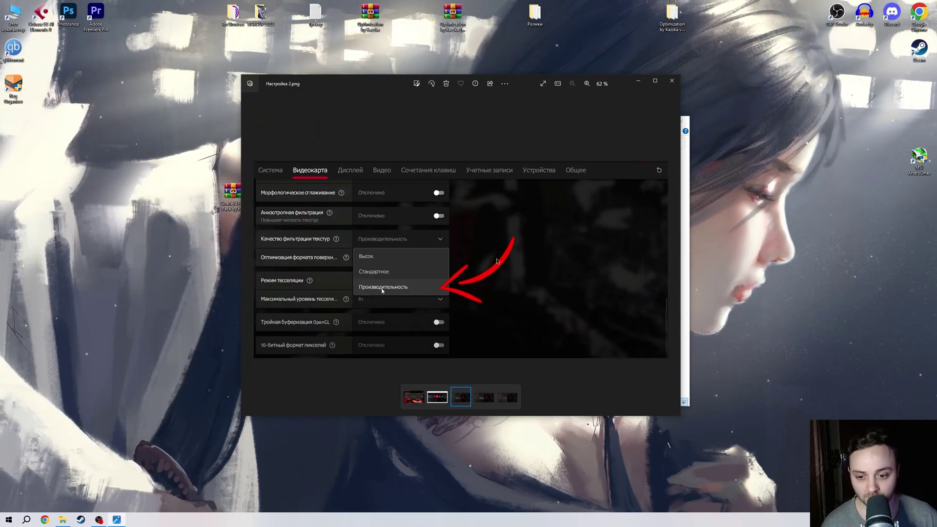
click(672, 81)
- Check the contents of the INTEL Settings folder inside Настройка Видеокарты and delete that folder
click(418, 144)
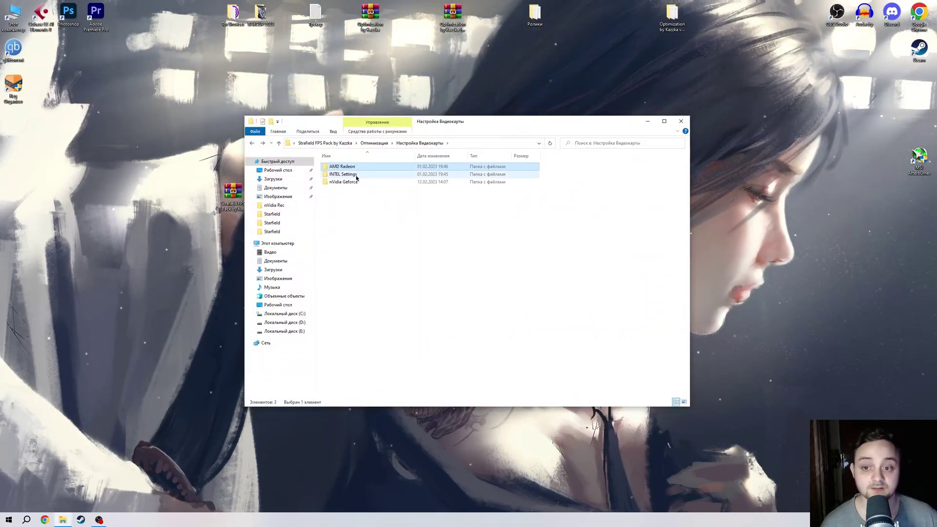
double_click(357, 175)
drag(326, 229, 482, 174)
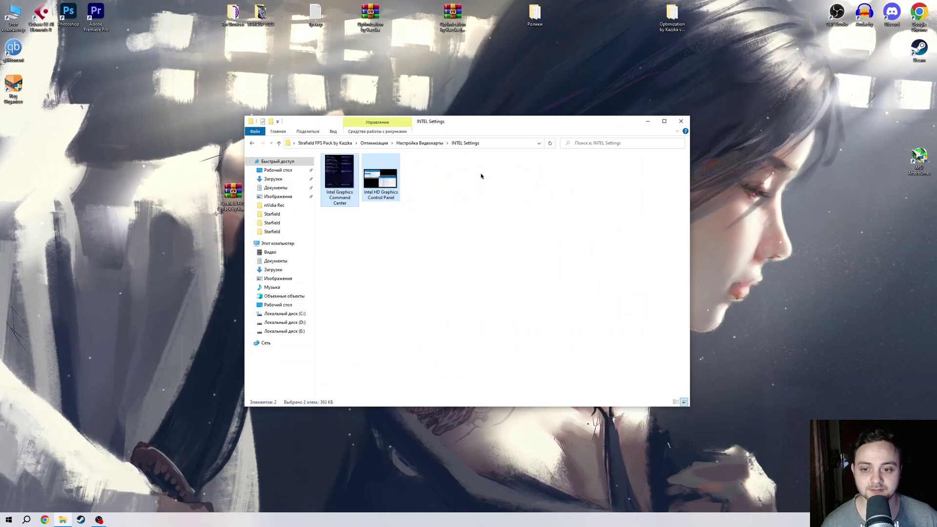
click(252, 143)
key(Delete)
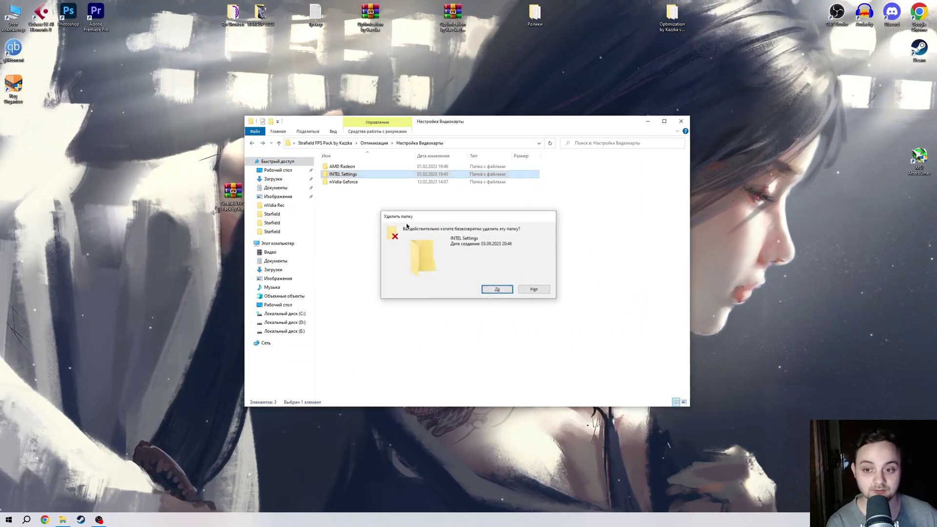
key(Return)
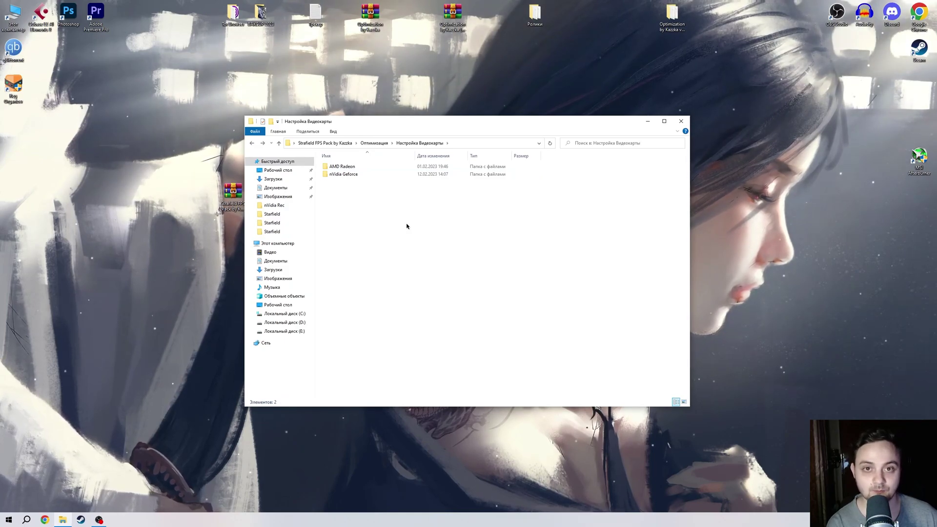
- Return to the Оптимизация folder of the FPS pack
key(alt+Up)
click(355, 93)
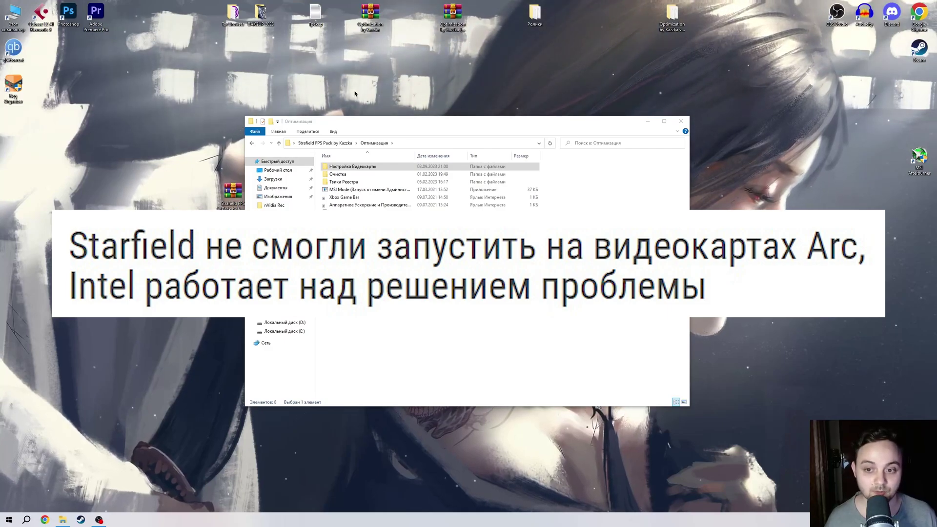
click(405, 132)
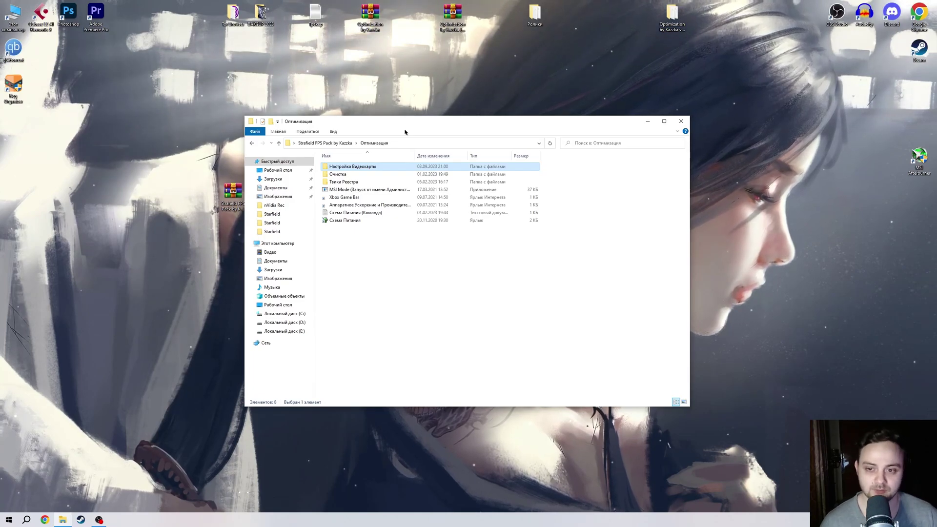
key(Down)
key(Down)
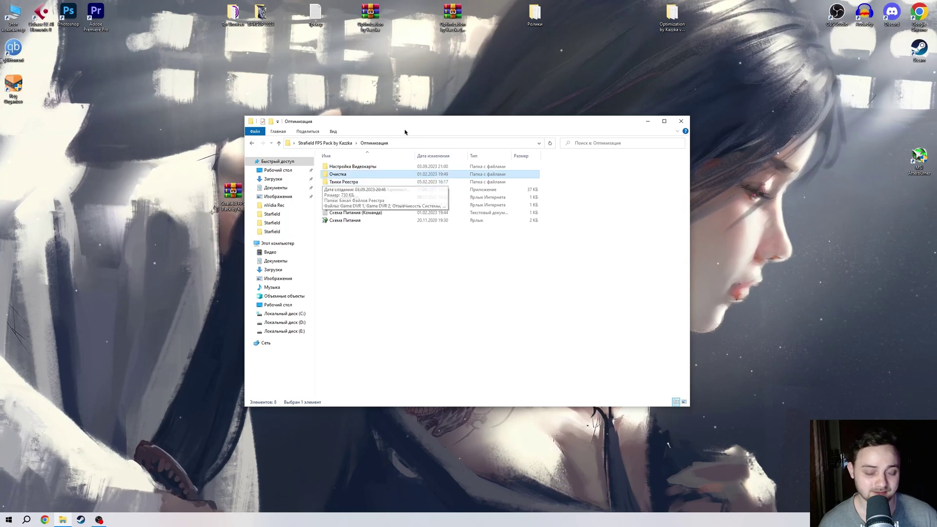
click(382, 274)
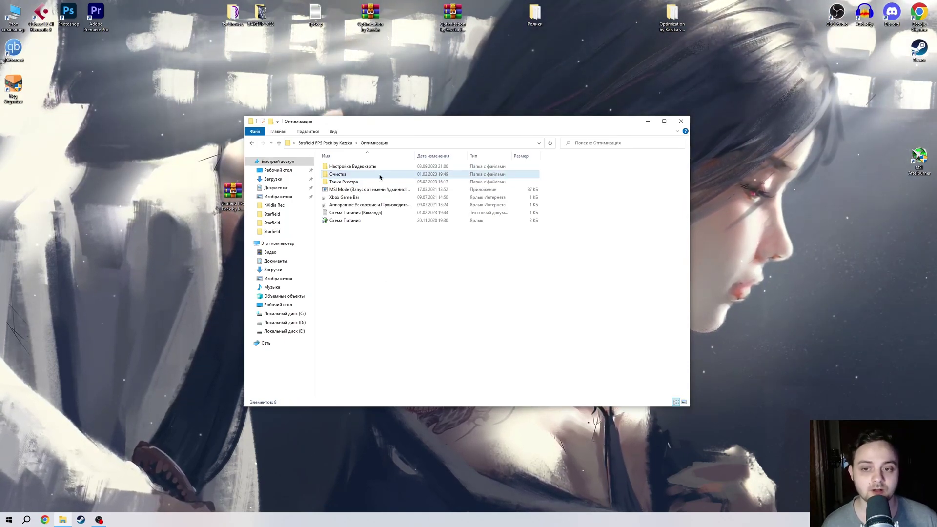
- Open the Windows Temp folder through Delete %Temp% Files in Очистка and delete its contents, leaving files that are in use
double_click(380, 177)
double_click(352, 168)
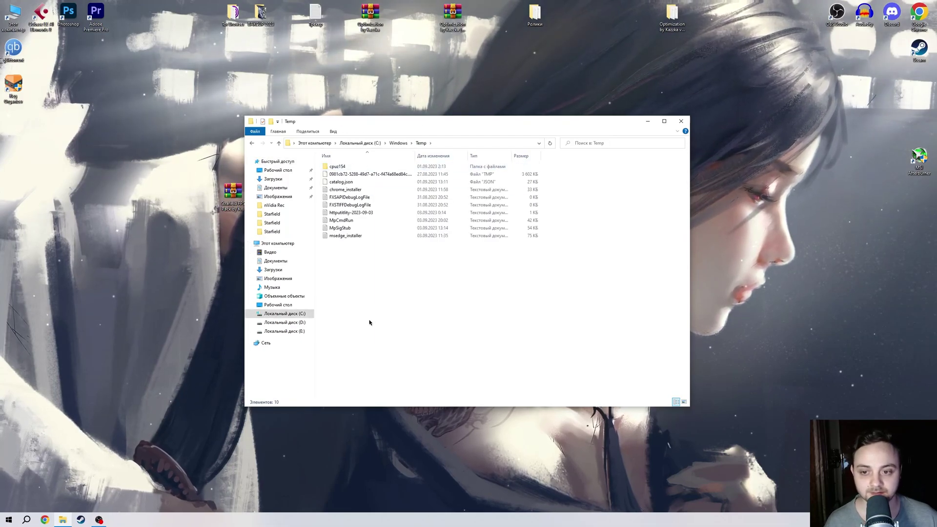
drag(369, 322, 324, 160)
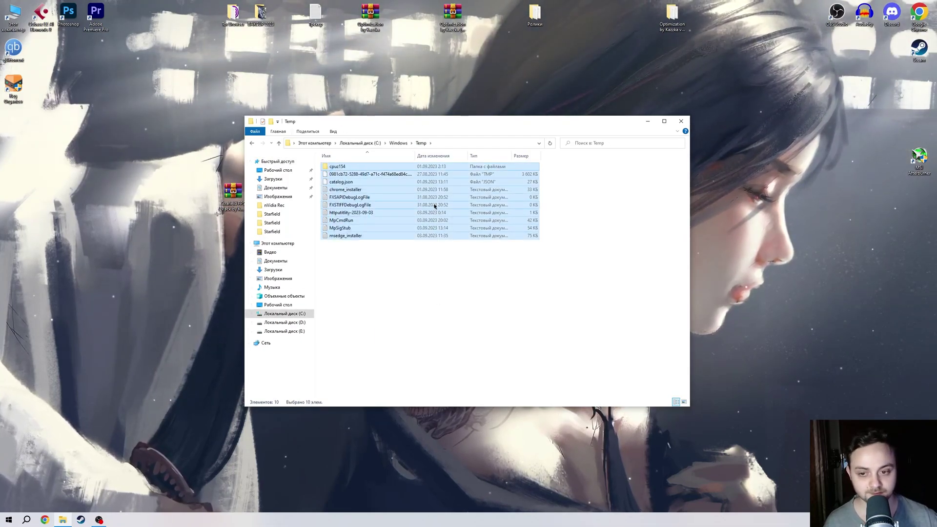
key(Delete)
key(Return)
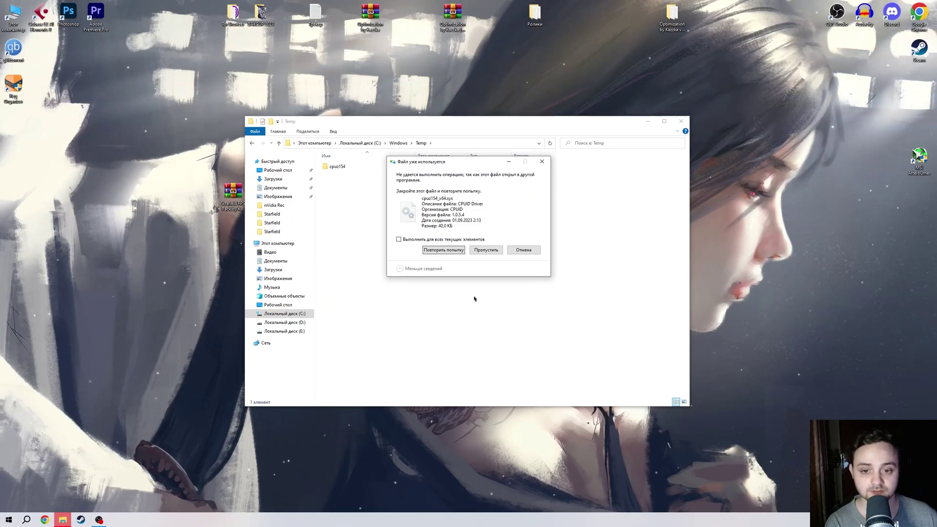
click(531, 251)
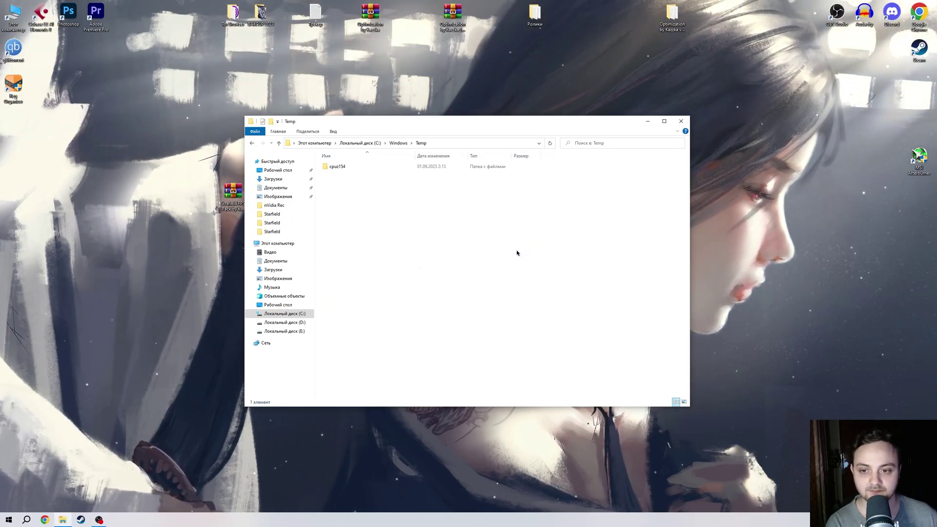
- Open the user's local Temp folder through Delete Temp Files in Очистка and permanently delete its contents, leaving files in use
key(alt+Left)
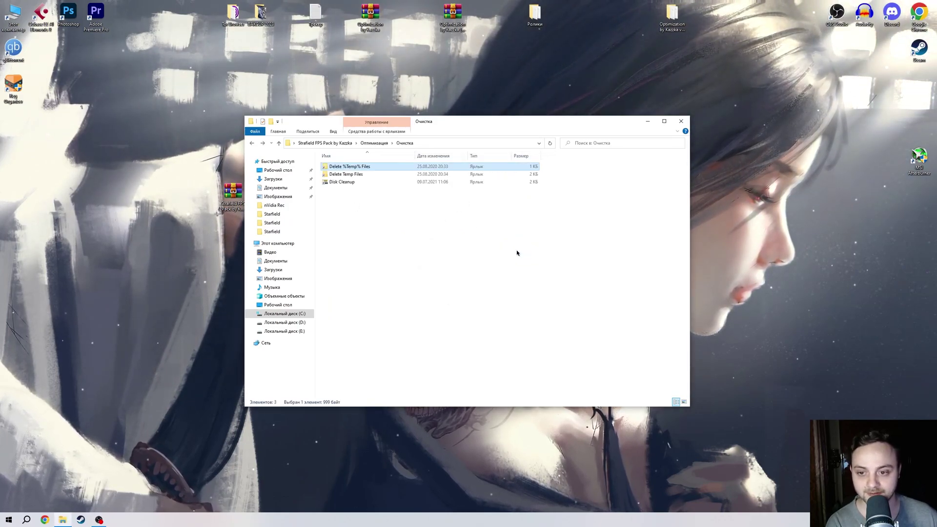
key(Down)
key(Return)
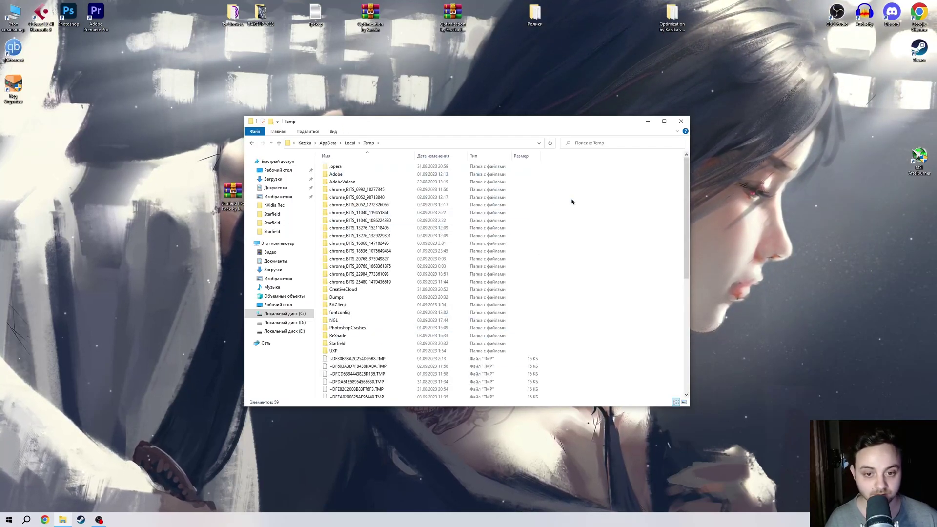
key(ctrl+a)
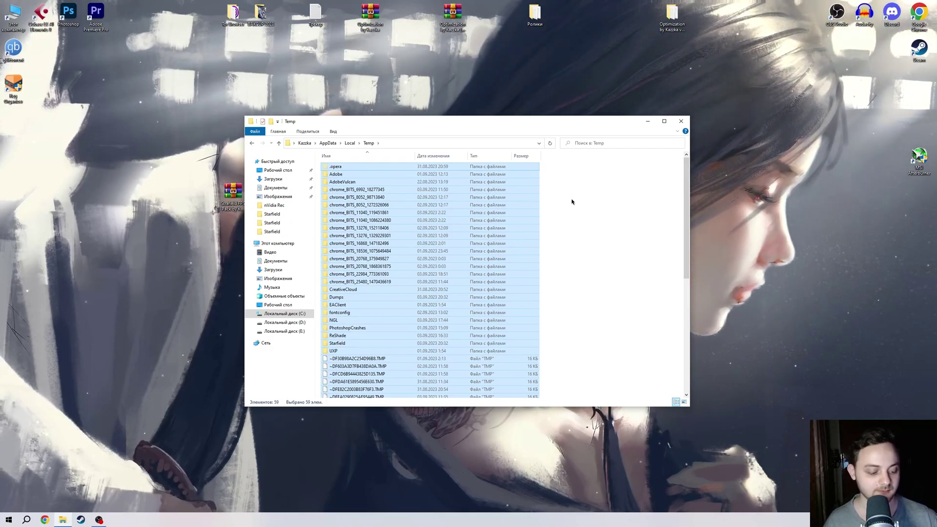
key(shift+Delete)
key(Return)
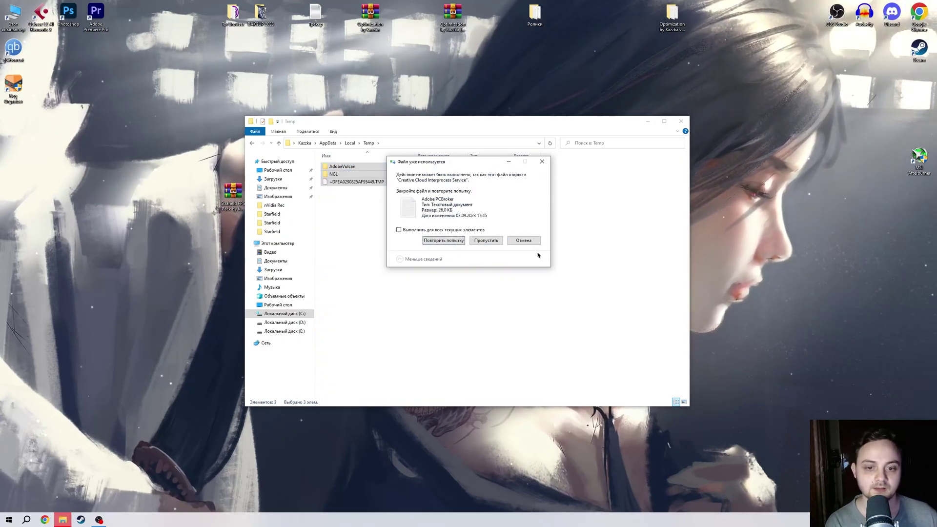
click(524, 240)
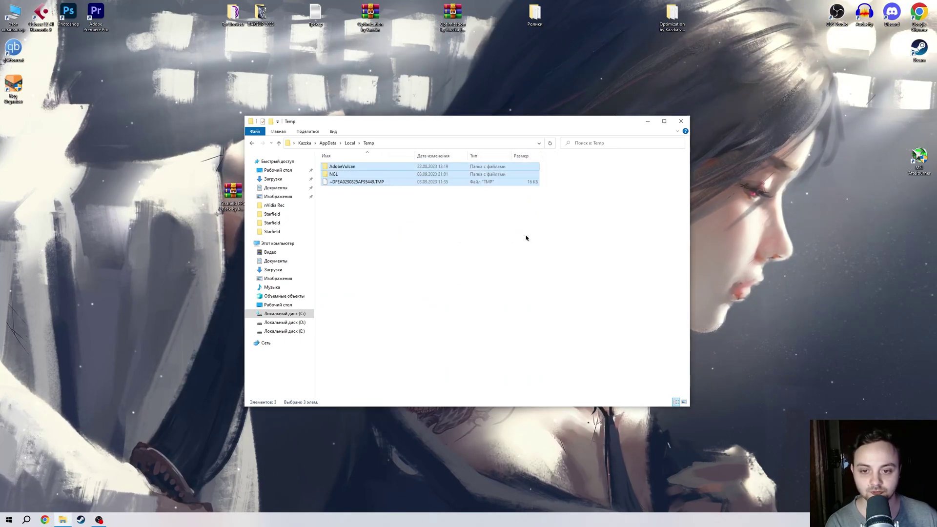
- Launch Disk Cleanup from the Очистка folder for drive C: and rescan the drive with system files included
key(alt+Left)
click(419, 184)
double_click(349, 183)
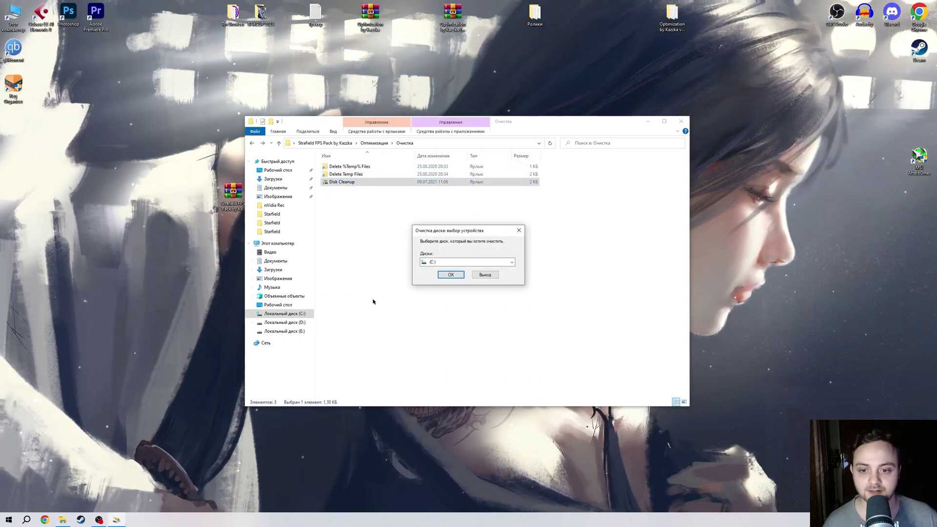
click(454, 277)
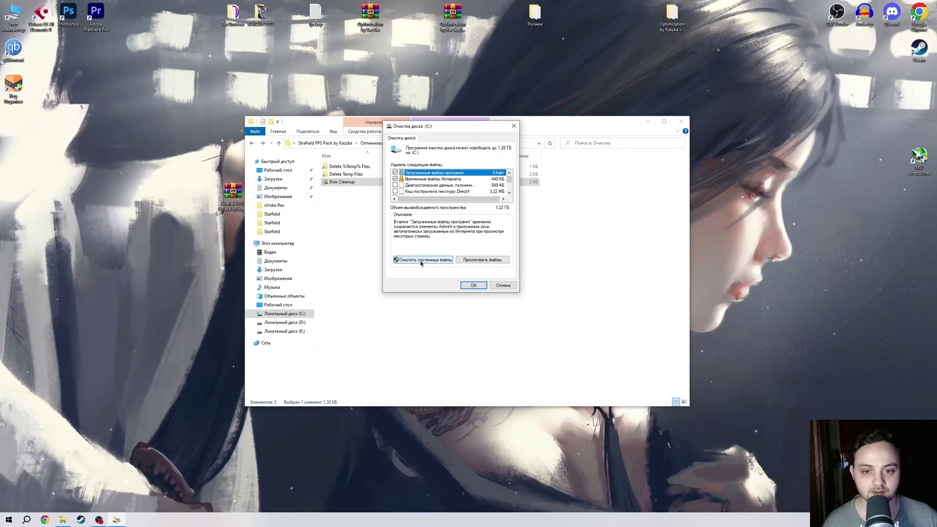
click(421, 261)
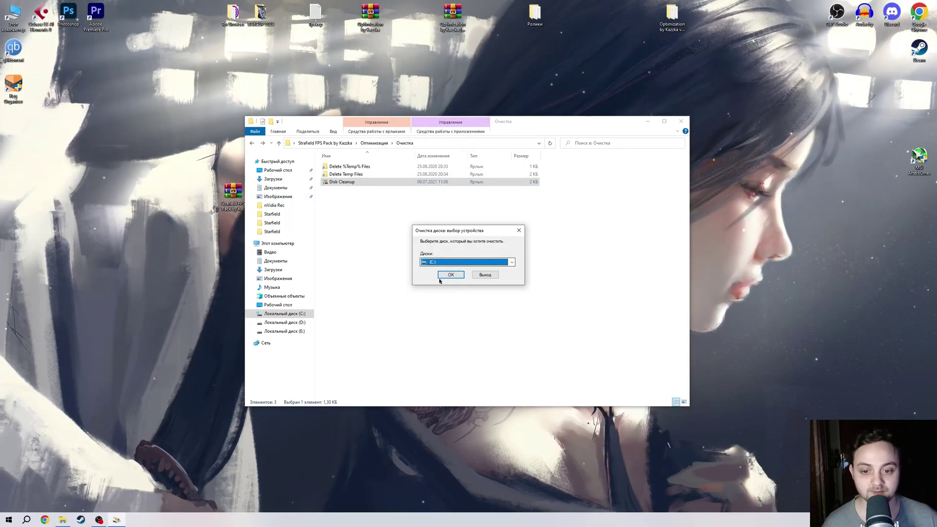
click(453, 276)
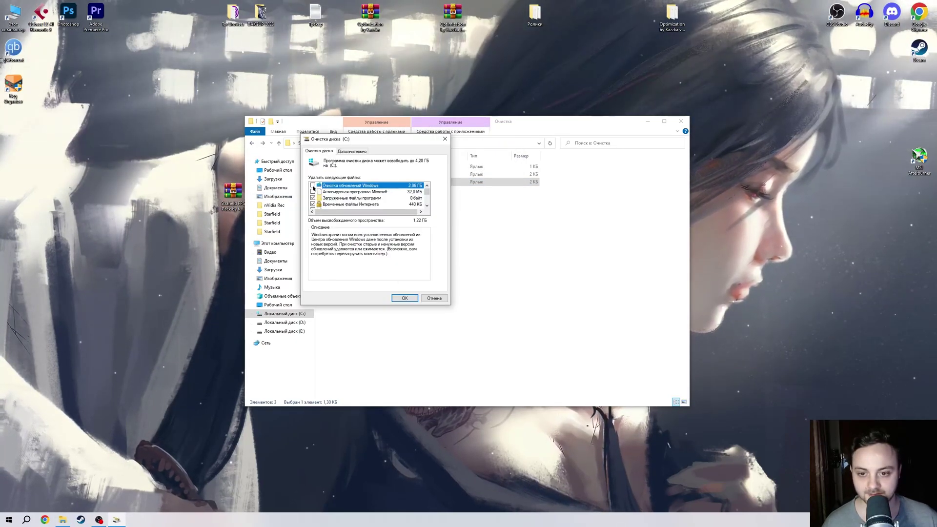
- Mark the file categories for deletion on drive C:, including Очистка обновлений Windows, Временные файлы and Эскизы
scroll(421, 200, down, 4)
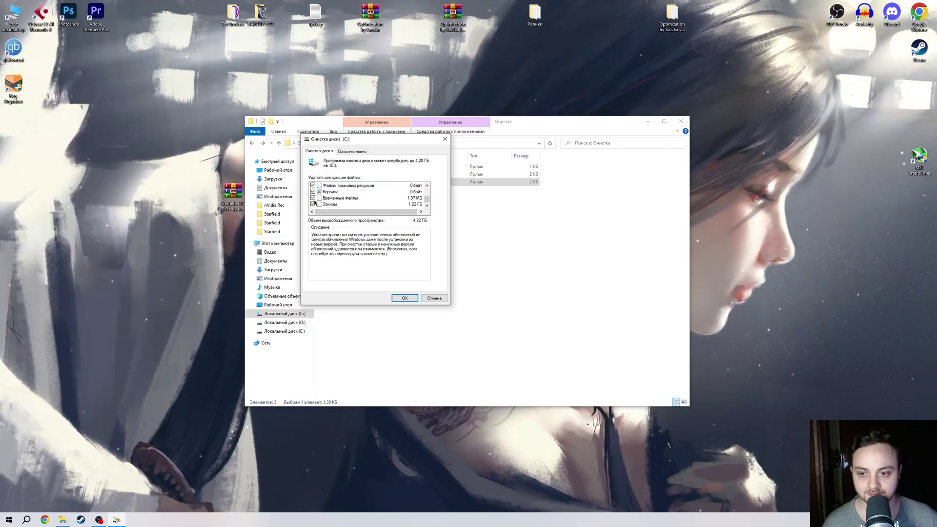
scroll(315, 202, up, 4)
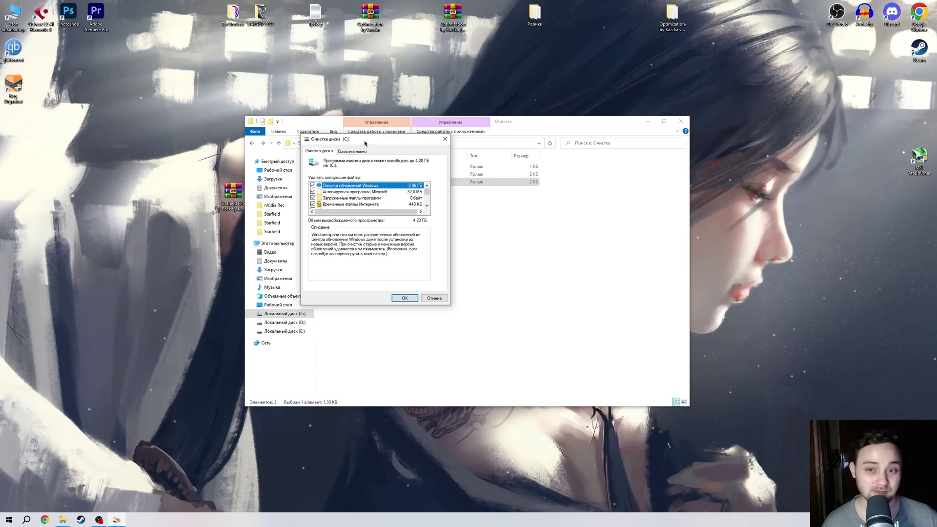
mouse_move(365, 144)
mouse_down()
mouse_move(374, 144)
mouse_move(358, 145)
mouse_up()
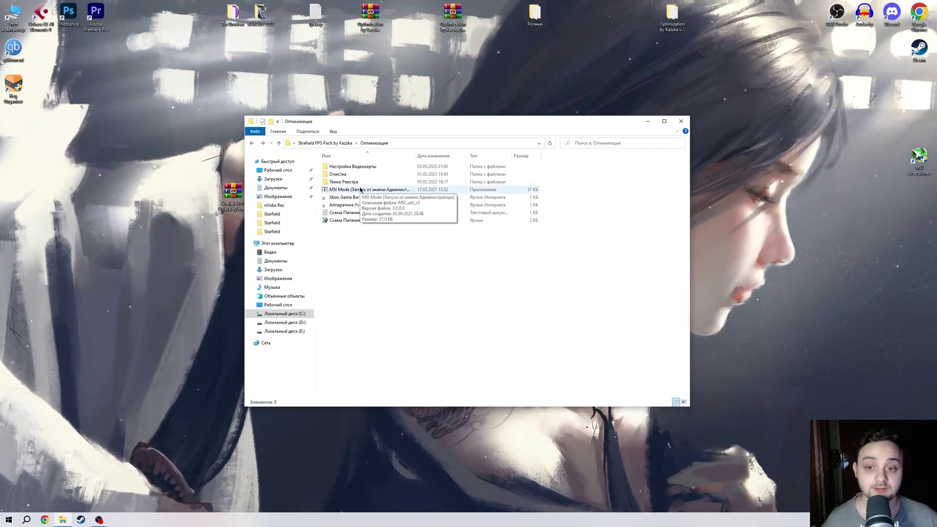
- Run MSI Mode as administrator, check the interrupt priority of the NVIDIA GeForce RTX 3060 Ti and close the utility
right_click(360, 190)
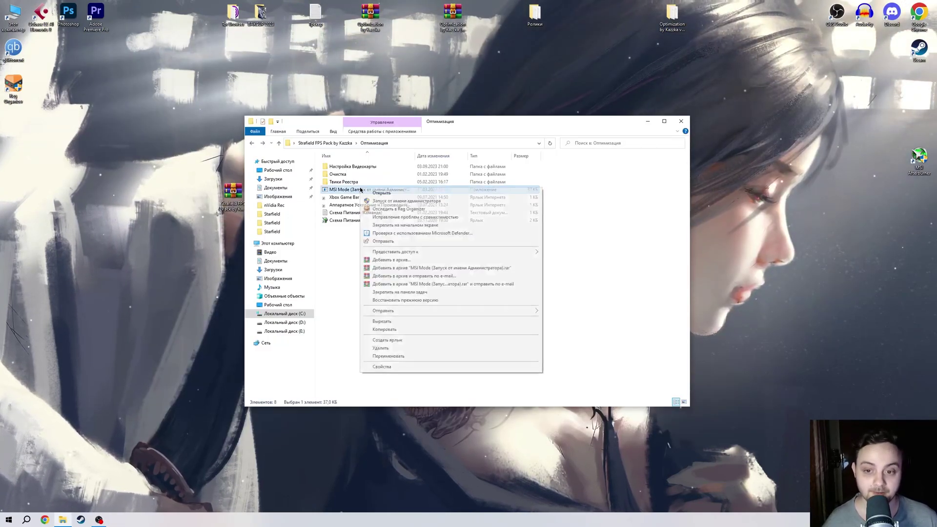
click(389, 201)
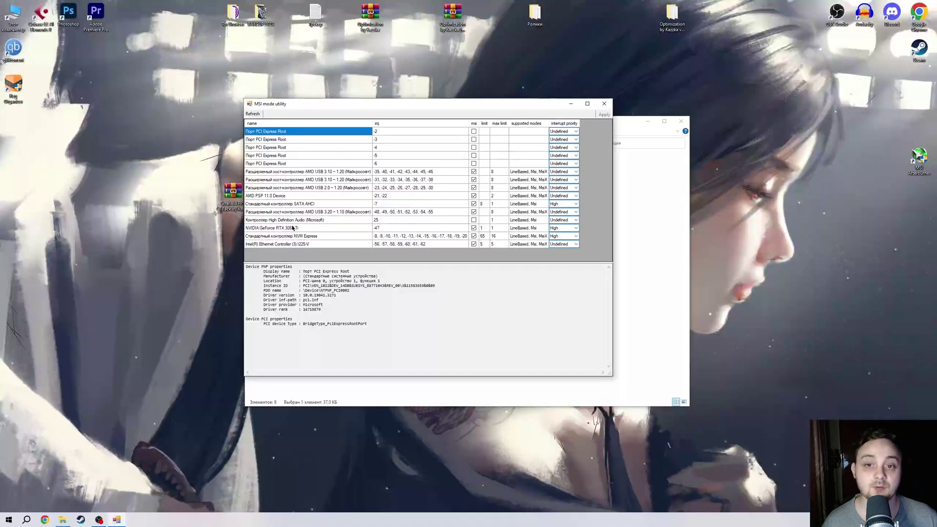
click(300, 227)
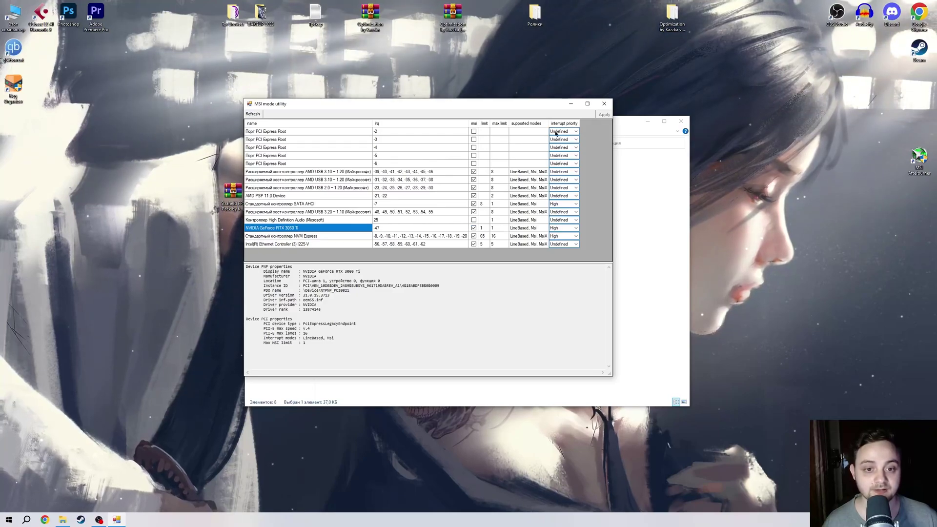
click(574, 228)
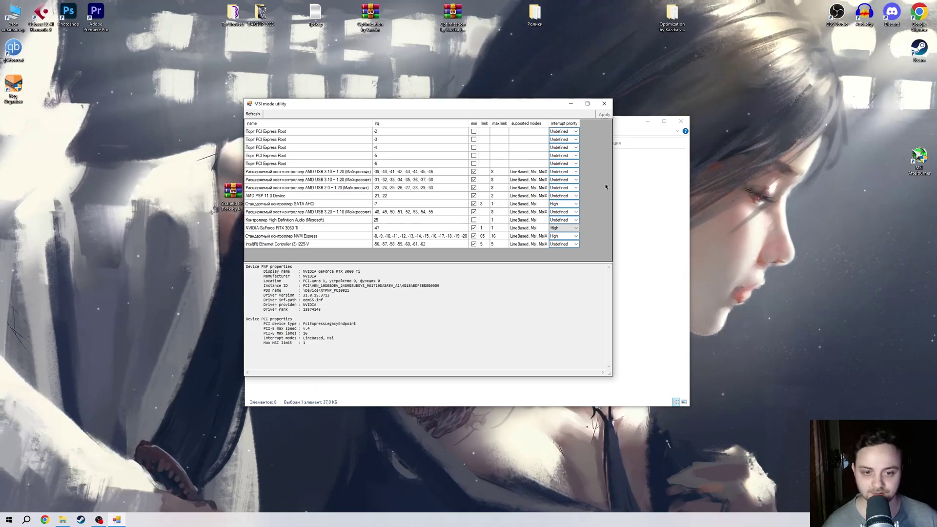
click(605, 103)
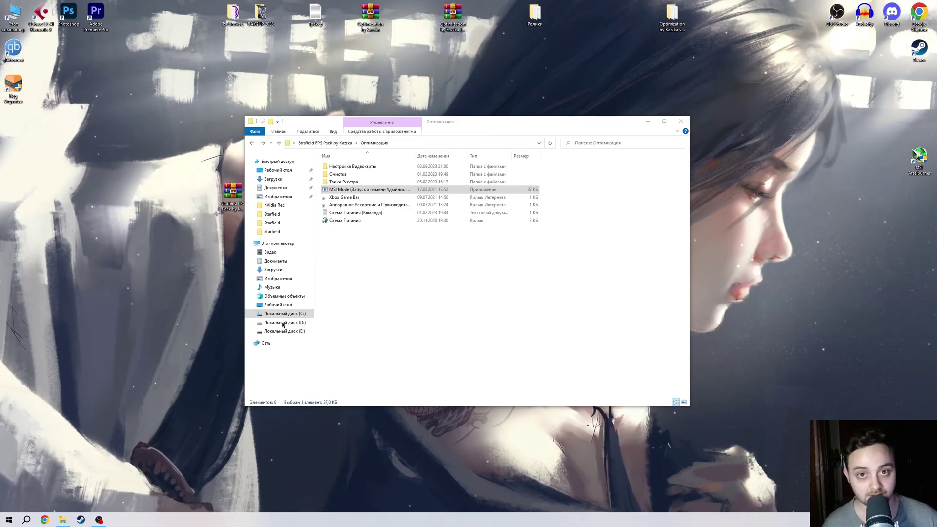
click(342, 244)
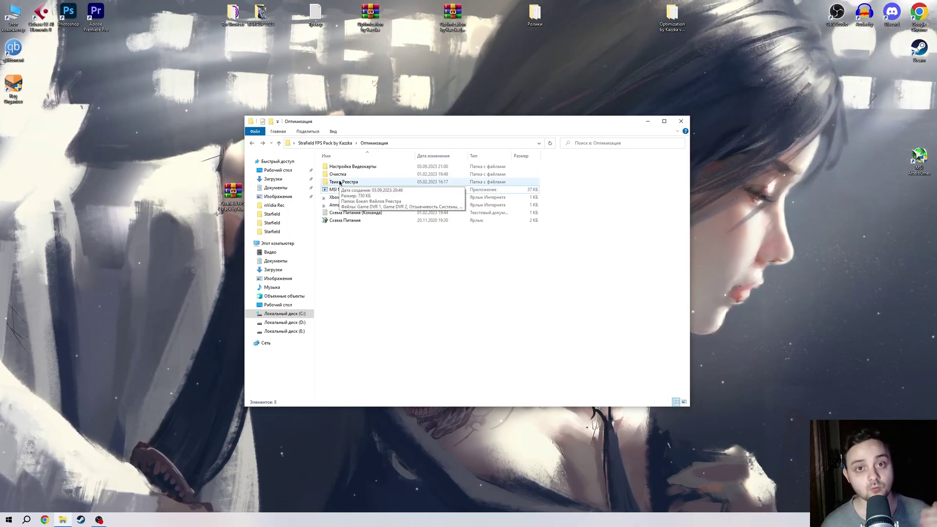
- Open the Твики Реестра folder in Оптимизация and look over the registry tweak files
double_click(341, 183)
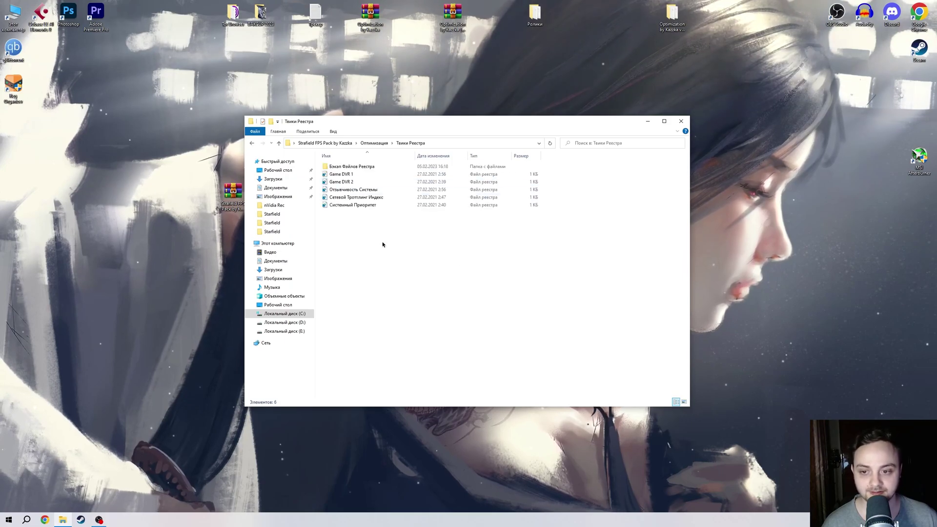
drag(382, 237, 358, 185)
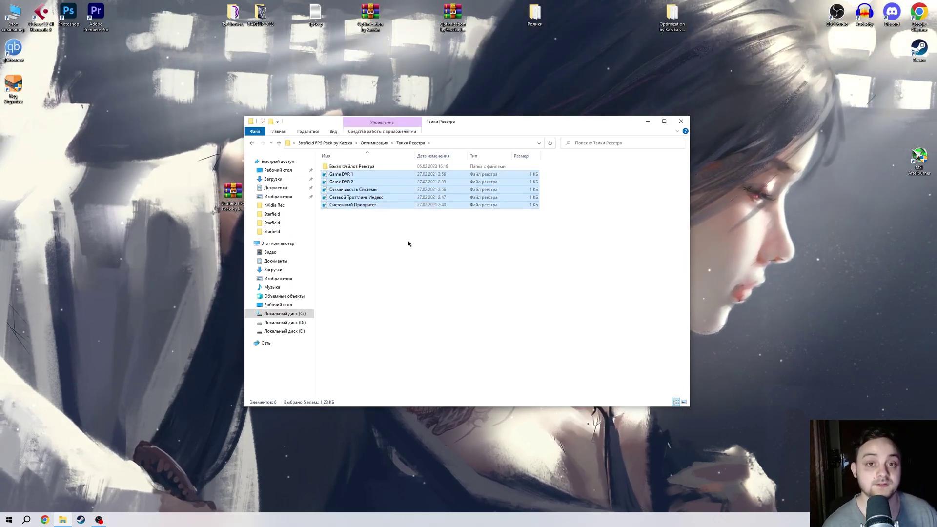
click(569, 189)
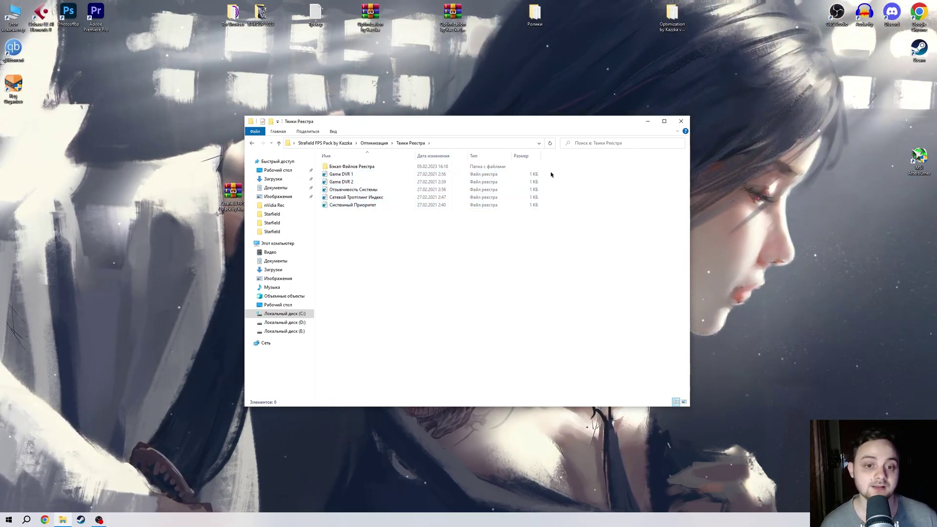
drag(550, 171, 516, 187)
- Examine the registry backups, text notes and #В картинках folder inside Бэкап Файлов Реестра, and return to Твики Реестра
double_click(342, 167)
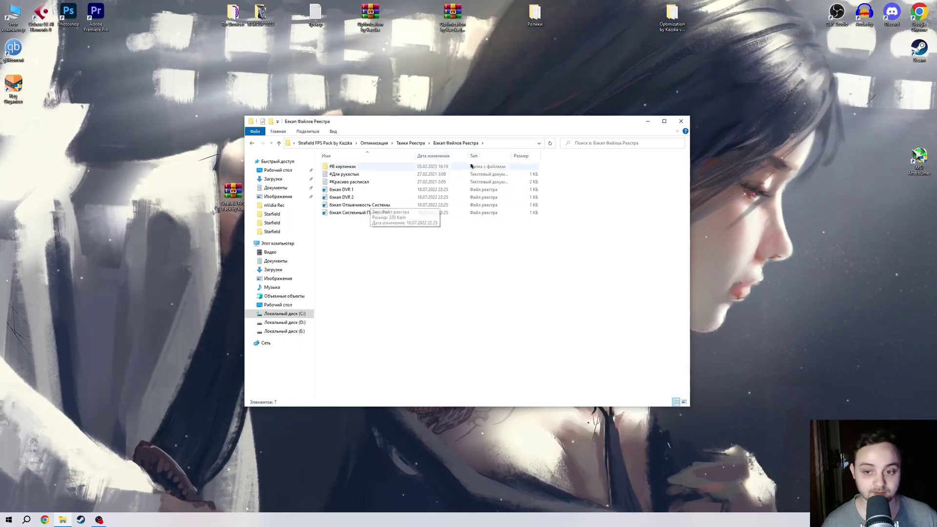
drag(534, 184, 555, 174)
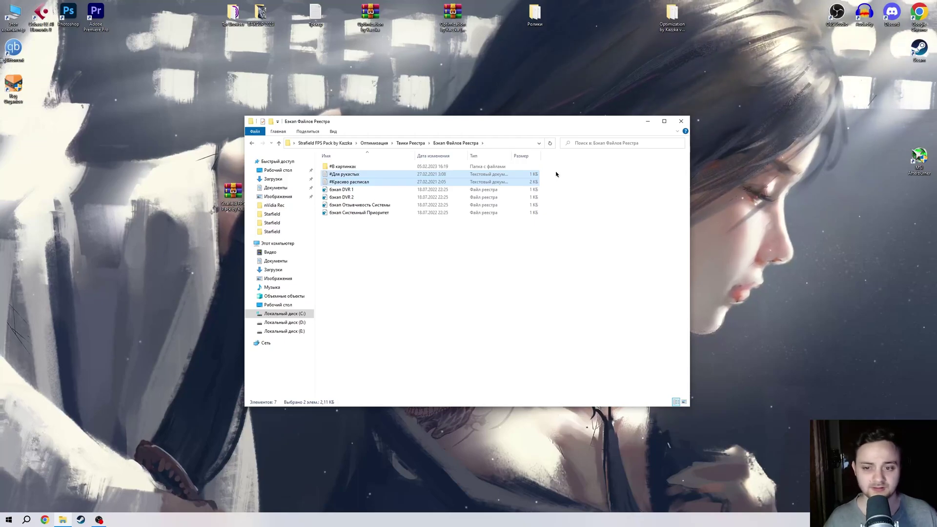
double_click(347, 167)
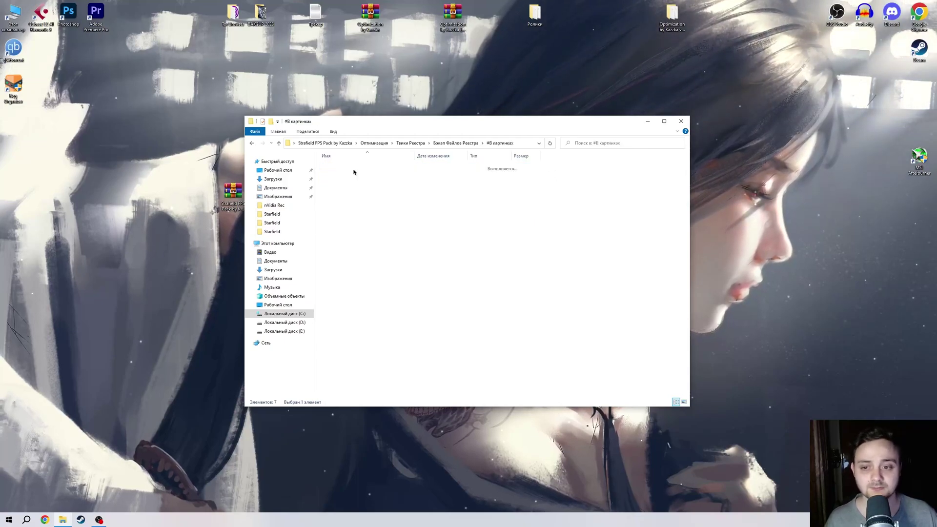
click(254, 143)
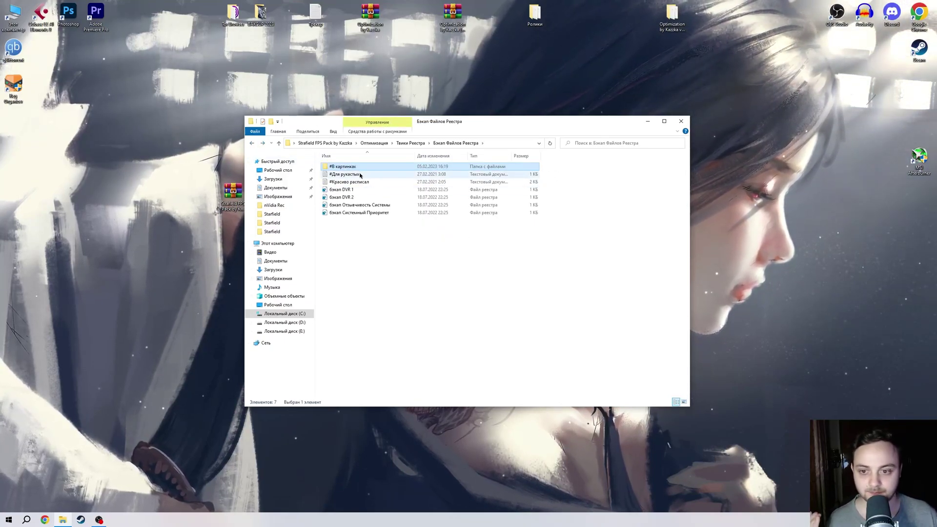
double_click(352, 168)
key(alt+Left)
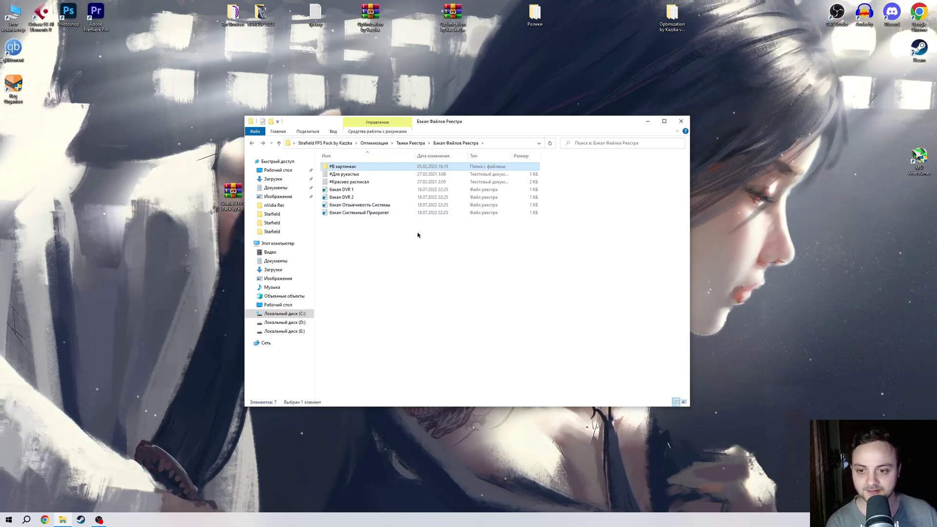
key(Down)
key(Down)
key(Down)
key(alt+Left)
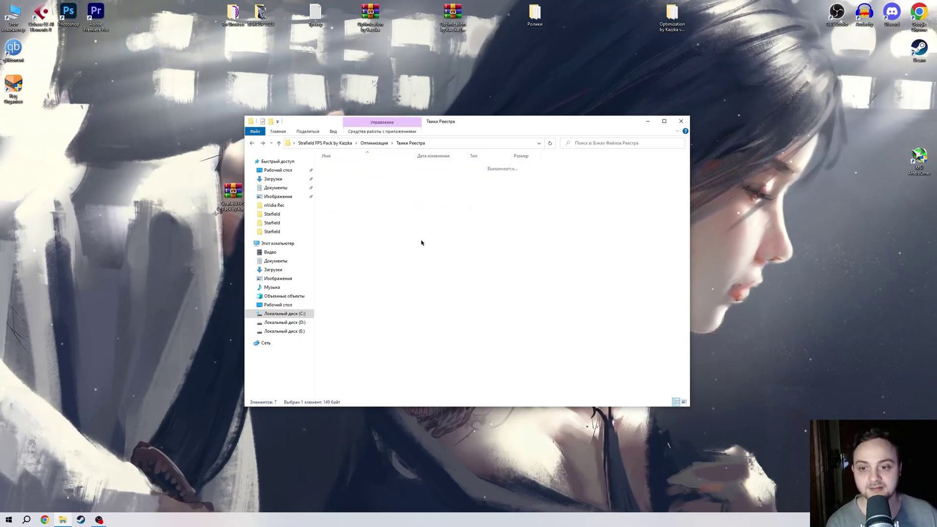
- Compare the registry tweak files in Твики Реестра with the backup files in Бэкап Файлов Реестра
drag(356, 232, 343, 172)
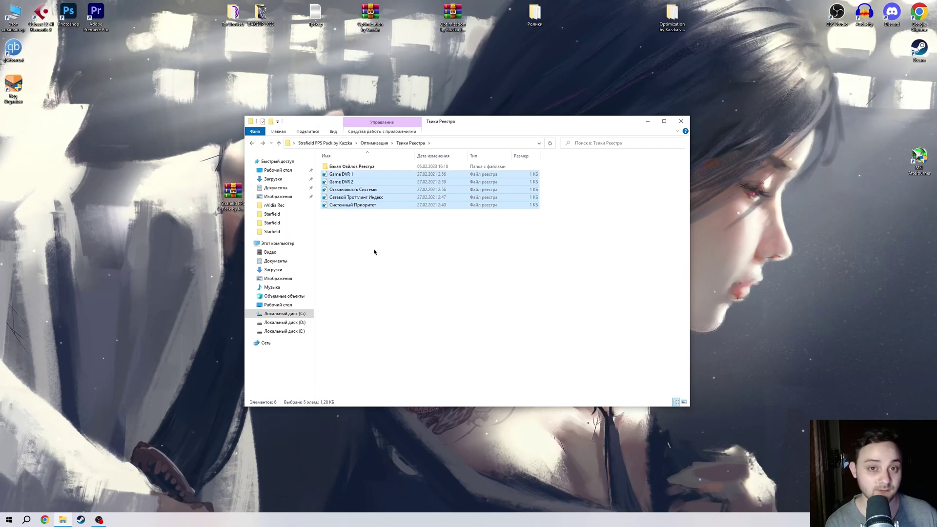
click(375, 251)
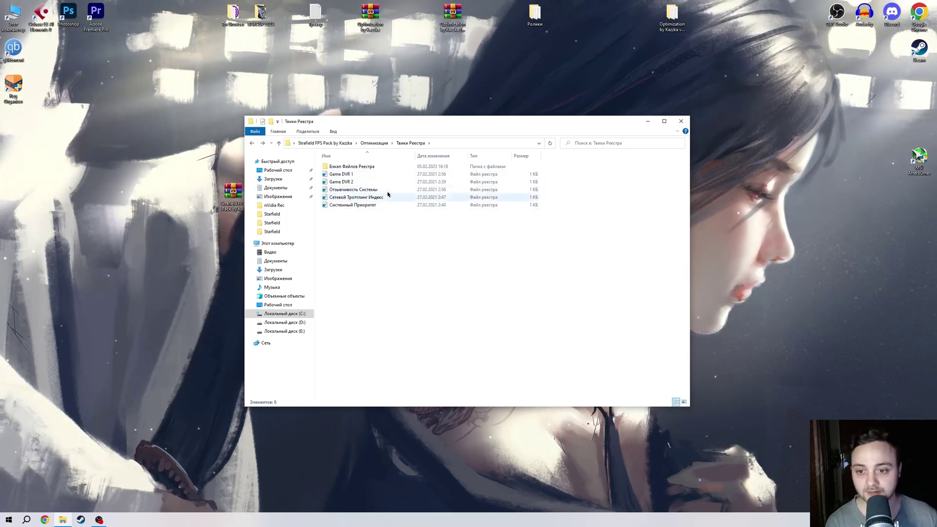
double_click(351, 167)
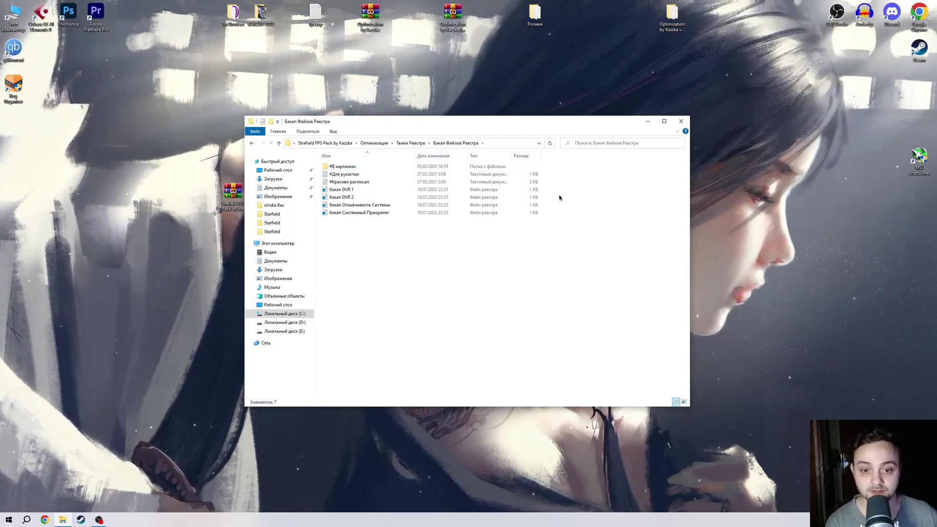
drag(559, 194, 373, 223)
click(373, 234)
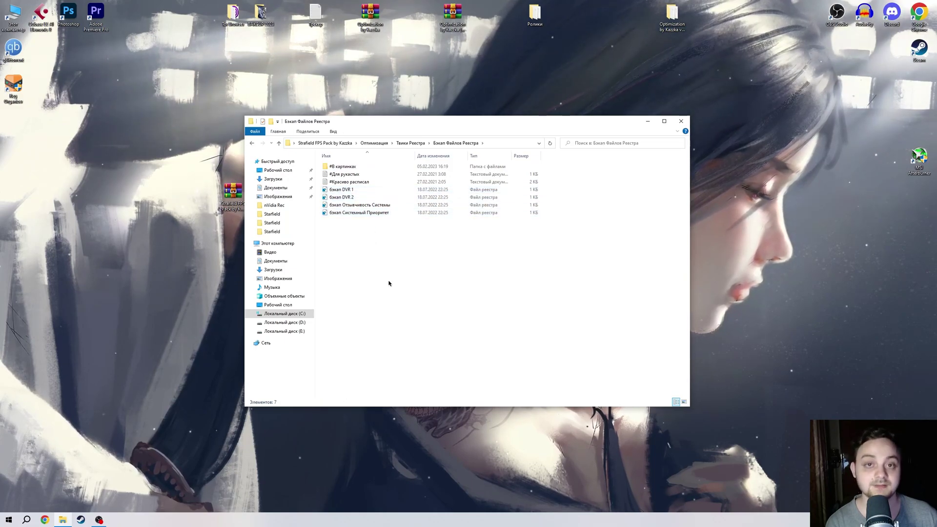
mouse_move(356, 259)
mouse_down()
mouse_move(336, 184)
mouse_move(354, 269)
mouse_up()
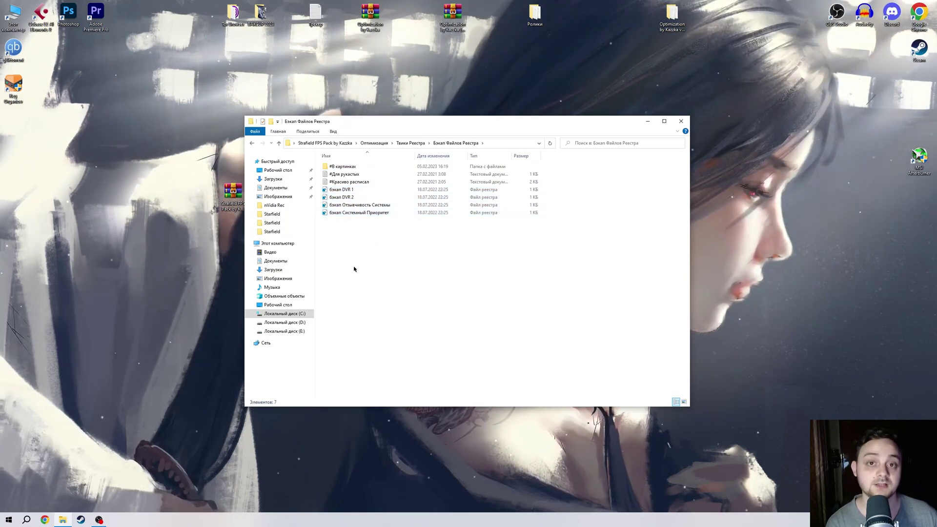
- Return to Твики Реестра and look at the Слияние option for Game DVR 1 and Game DVR 2 without applying it
key(BackSpace)
key(Down)
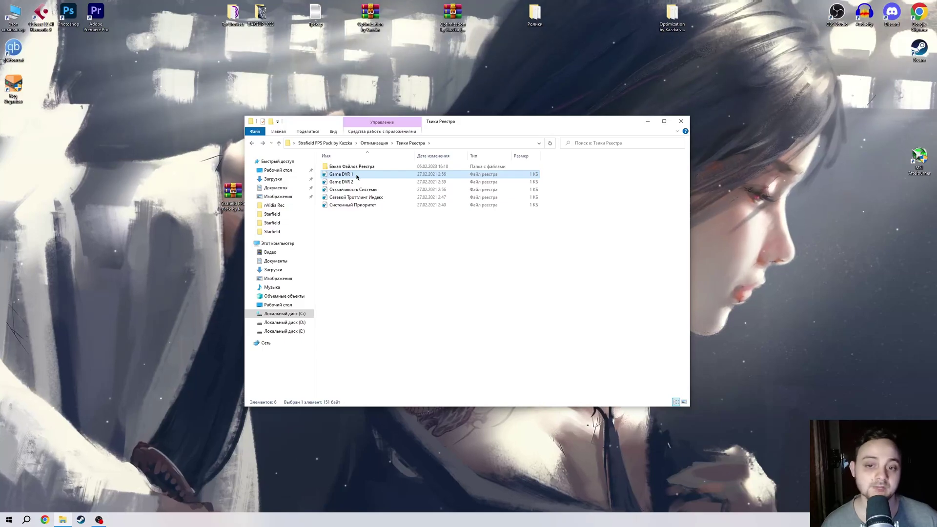
key(Up)
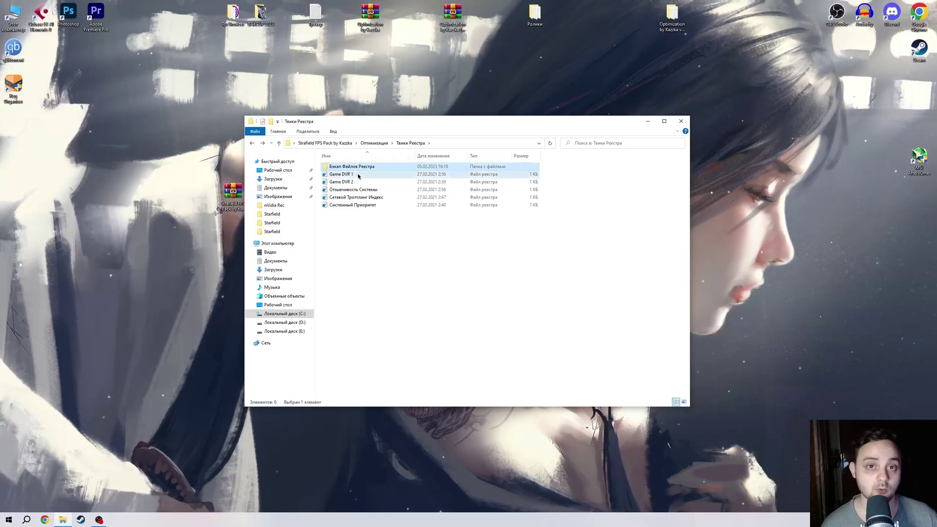
key(Down)
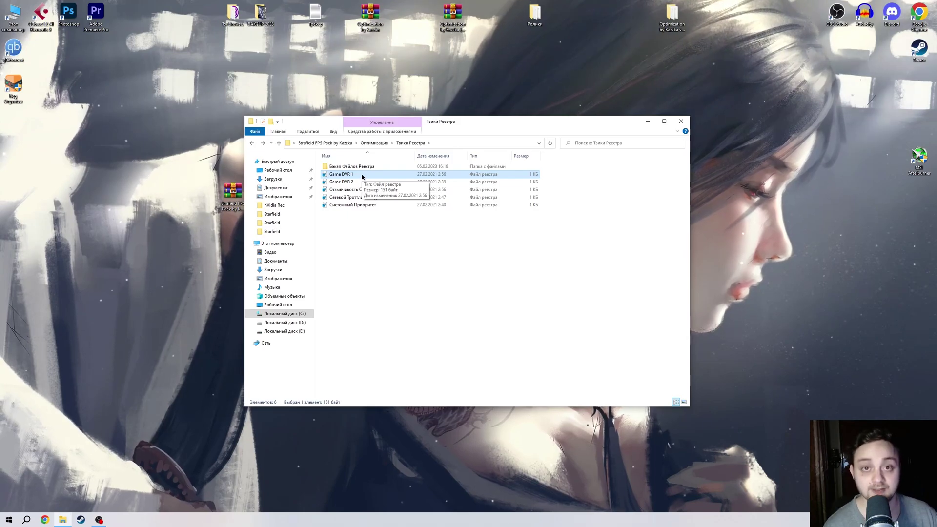
right_click(367, 174)
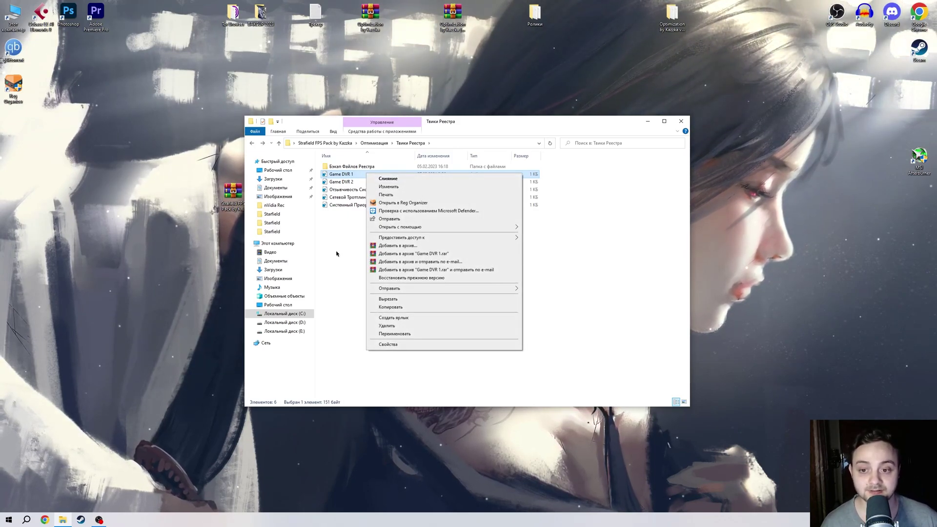
click(335, 255)
right_click(374, 185)
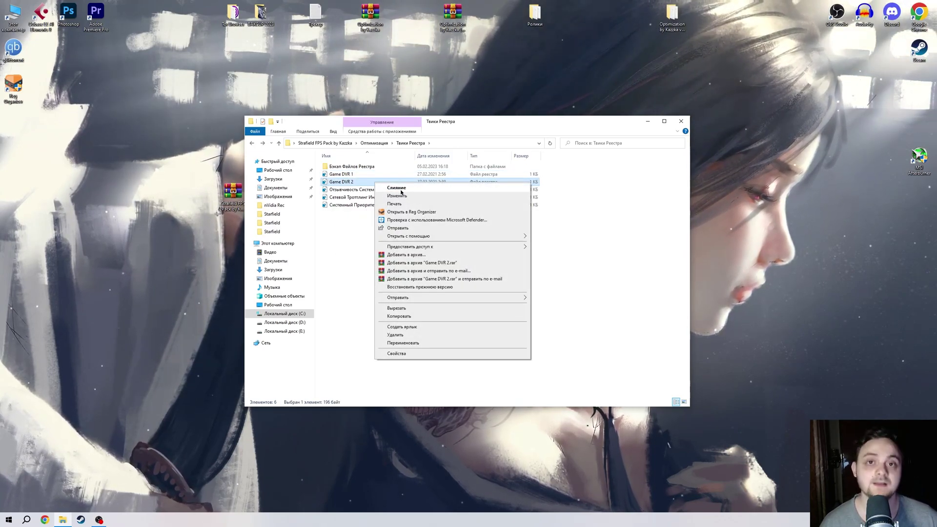
click(341, 238)
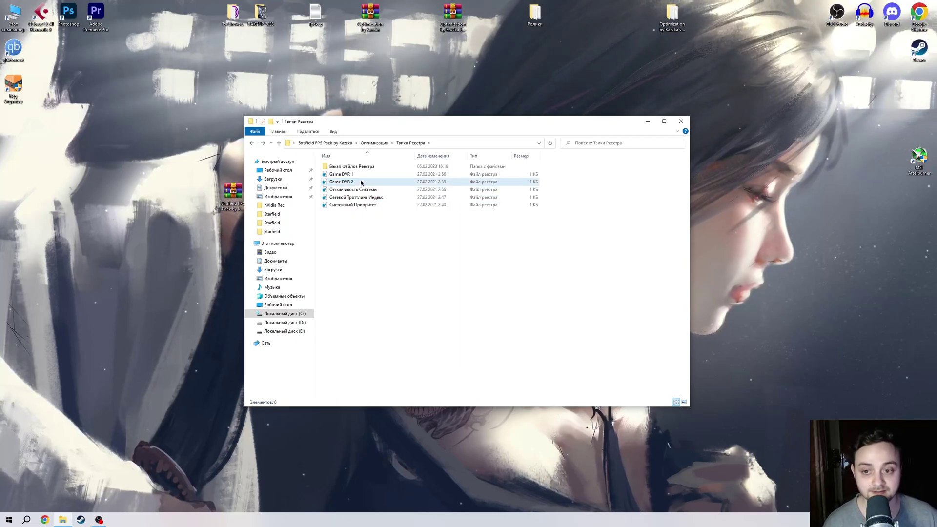
right_click(362, 182)
click(341, 244)
click(362, 184)
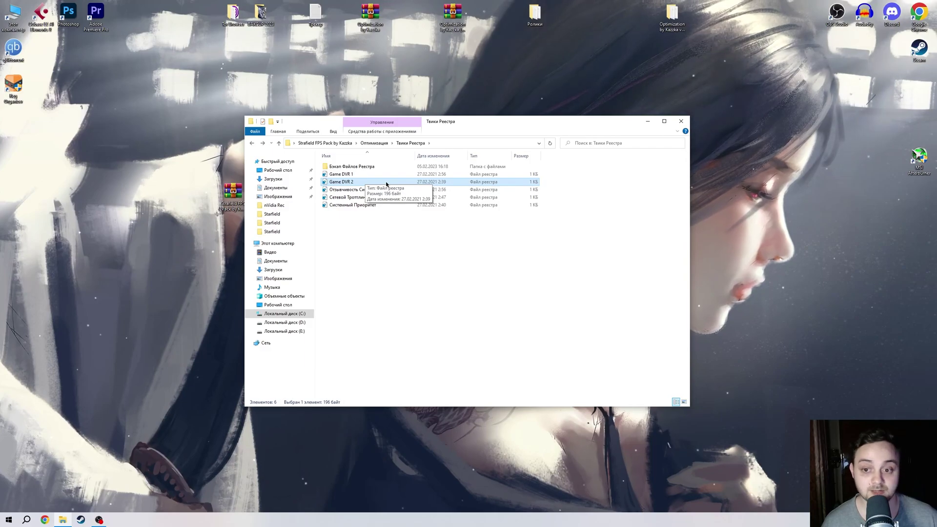
- Check the merge options for Отзывчивость Системы and Системный Приоритет without applying them, and go back to the Оптимизация folder
click(369, 191)
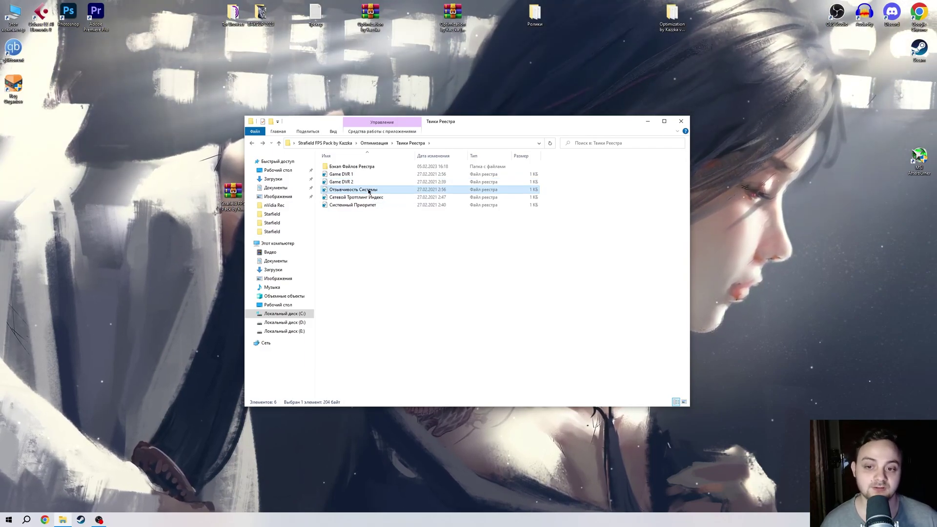
right_click(369, 191)
click(359, 216)
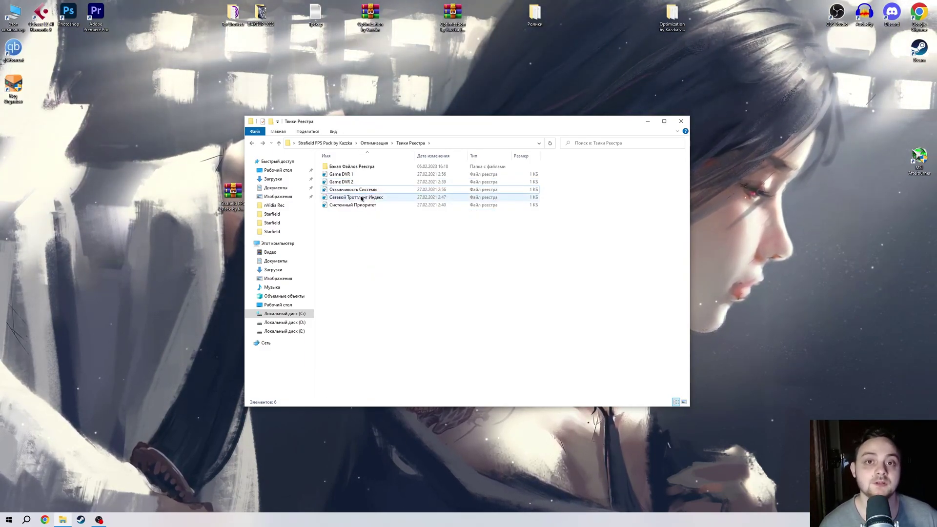
click(362, 198)
click(372, 205)
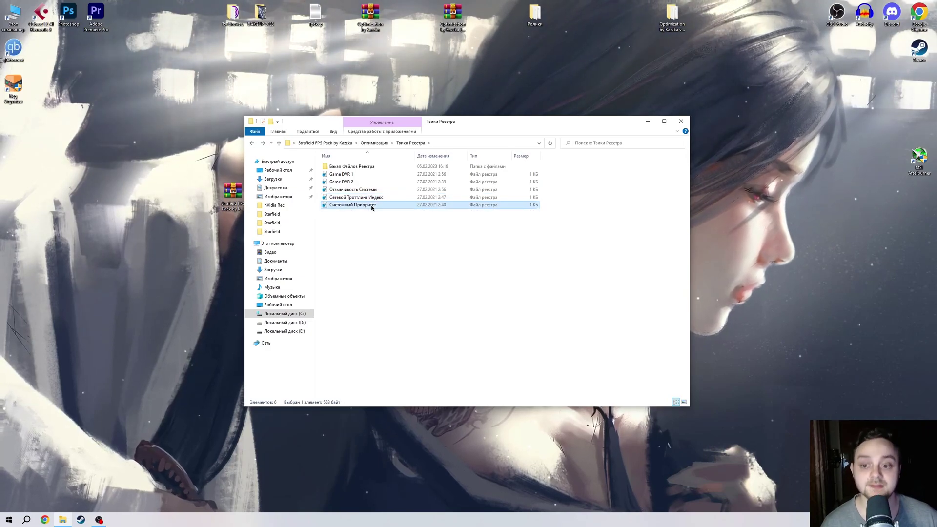
right_click(372, 206)
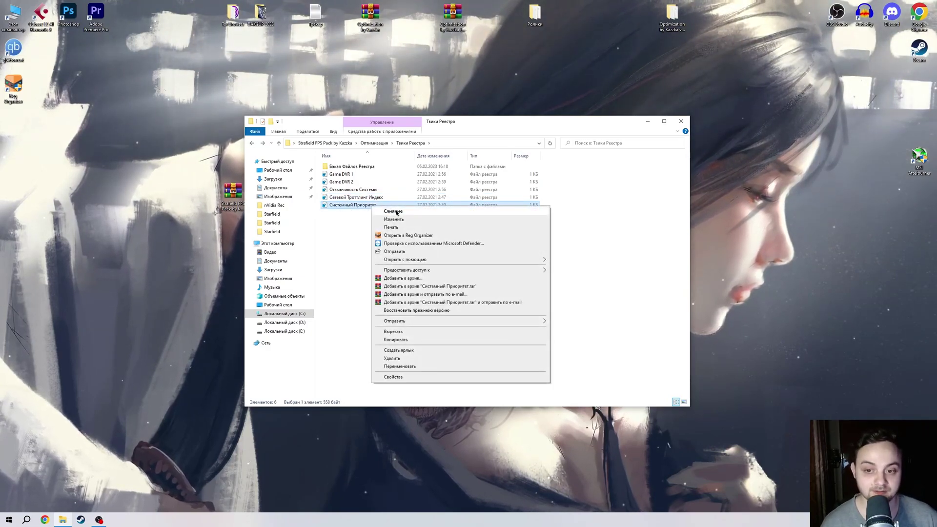
click(354, 245)
key(BackSpace)
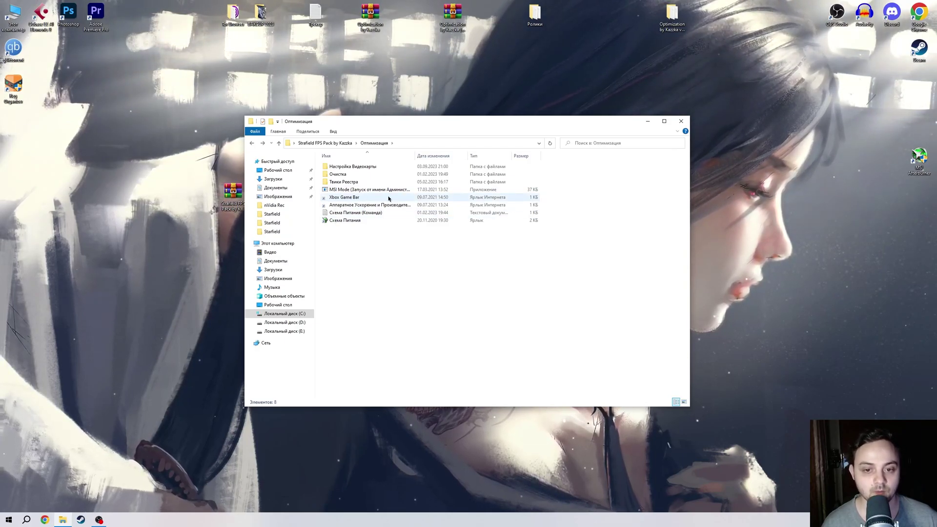
- Open the Windows game settings through the Xbox Game Bar shortcut, review Игровой режим and Записи, and return to the Оптимизация folder
double_click(389, 198)
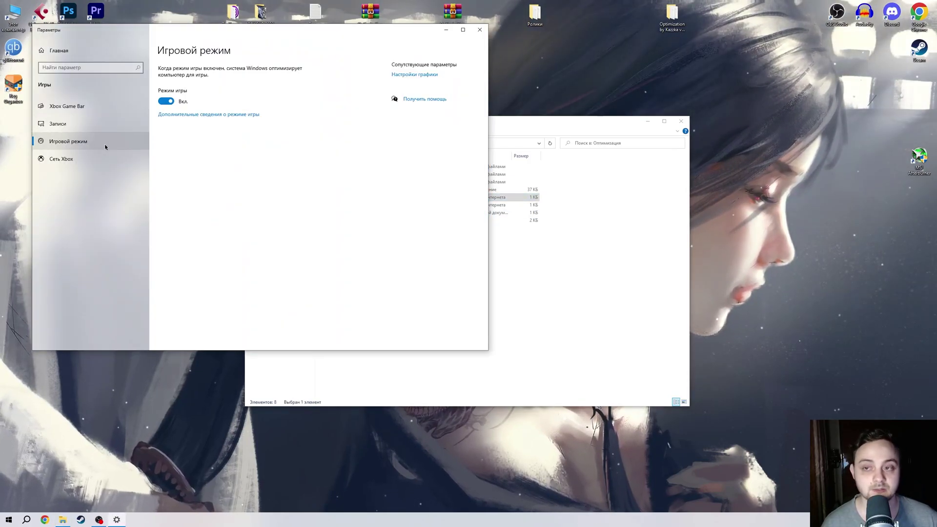
click(119, 122)
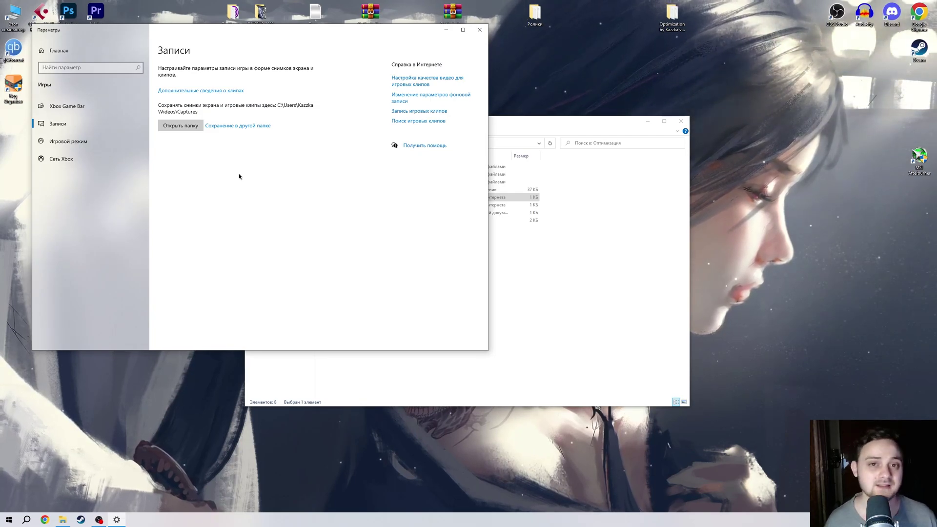
click(493, 215)
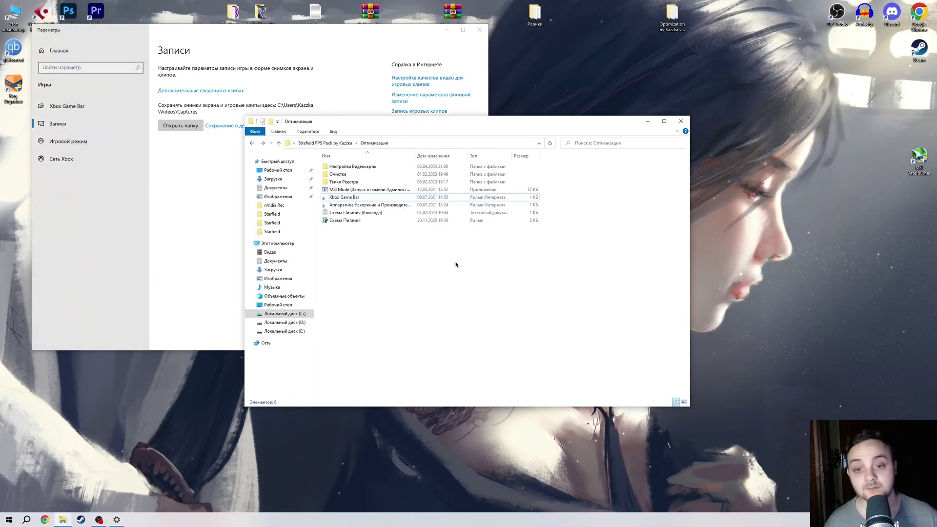
- Look at Game DVR 1 and Game DVR 2 in Твики Реестра, and return to the Xbox Game Bar page of the Windows game settings
double_click(342, 181)
drag(544, 171, 537, 185)
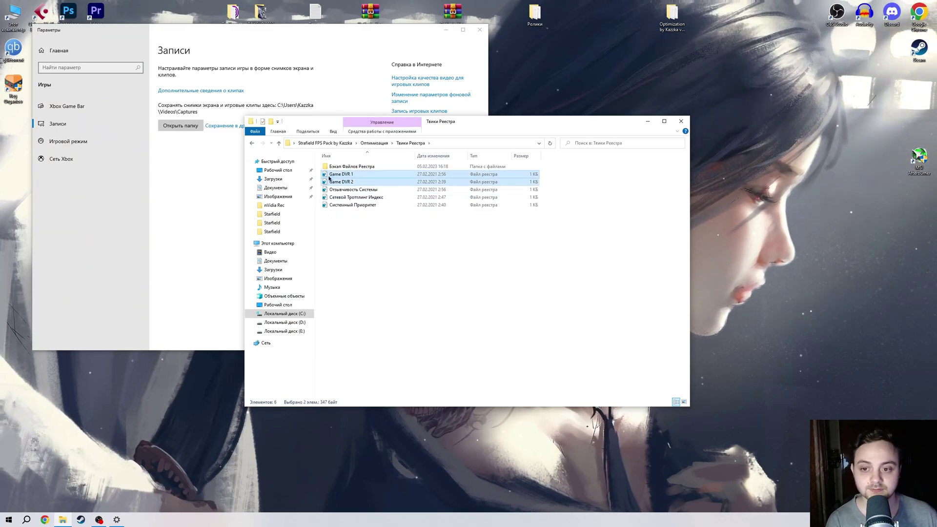
click(162, 158)
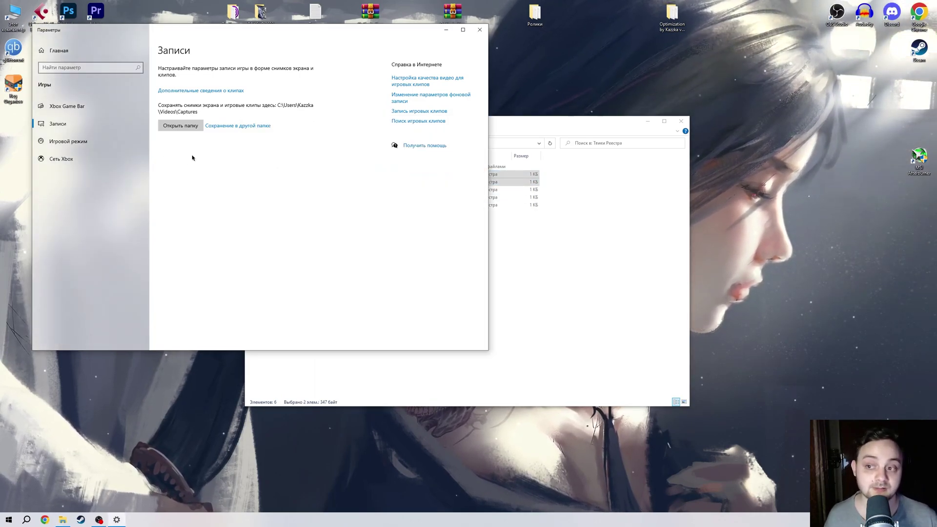
click(92, 106)
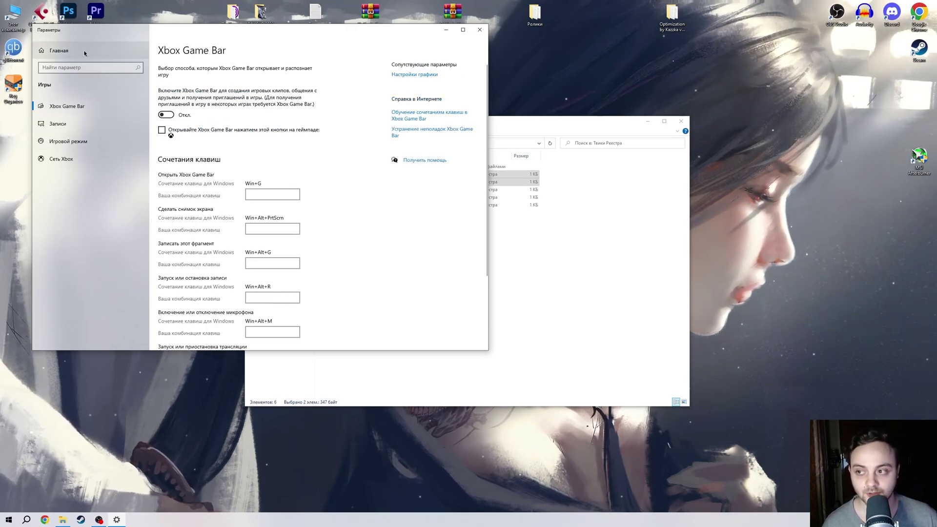
- Open the Фоновые приложения page in the Конфиденциальность section of the Windows settings
click(408, 237)
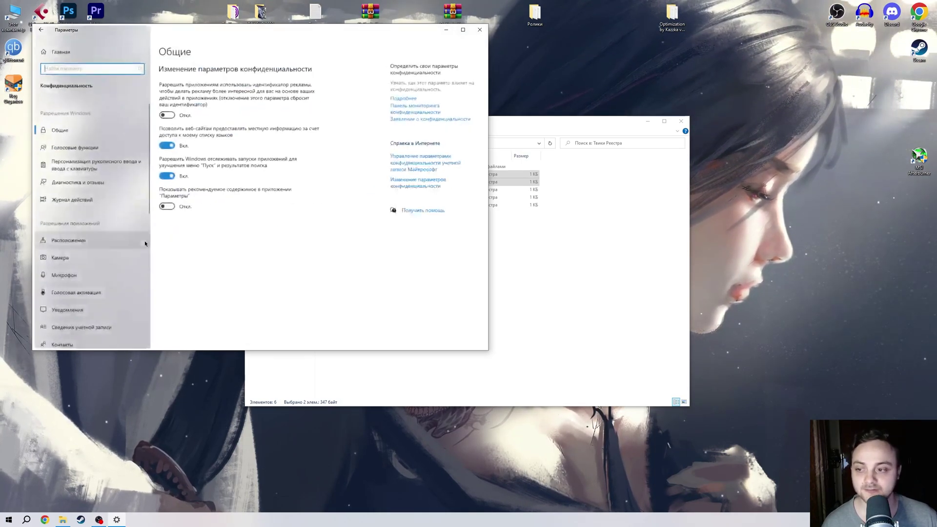
scroll(83, 288, down, 5)
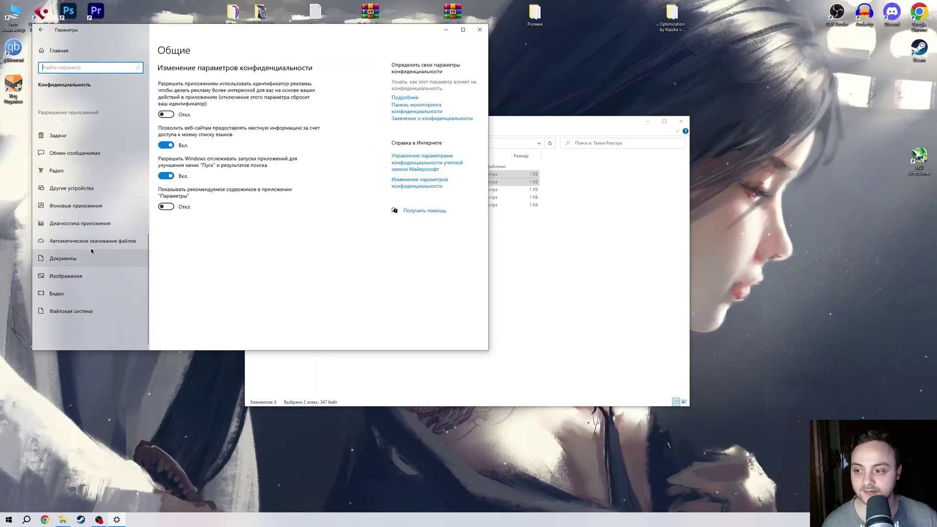
click(84, 213)
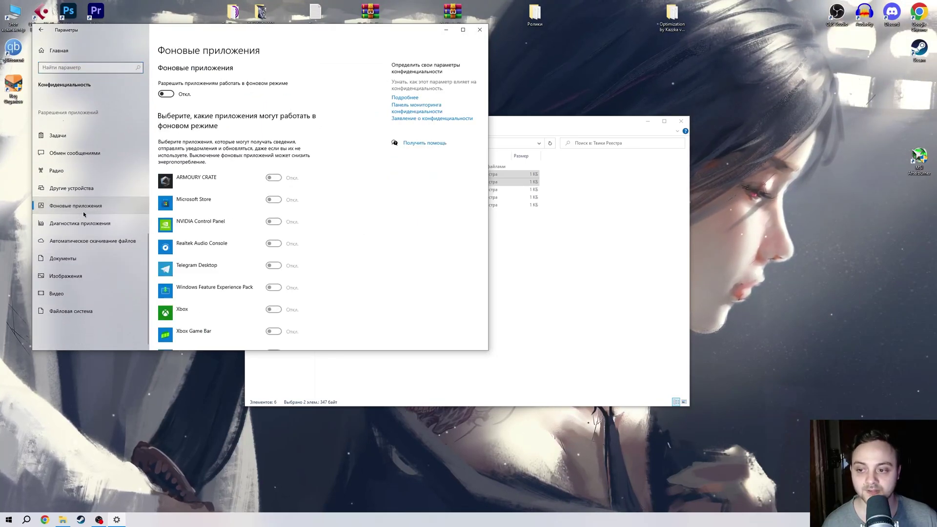
- Allow apps to run in the background, switch the permission off again, and look through the list of apps
click(167, 94)
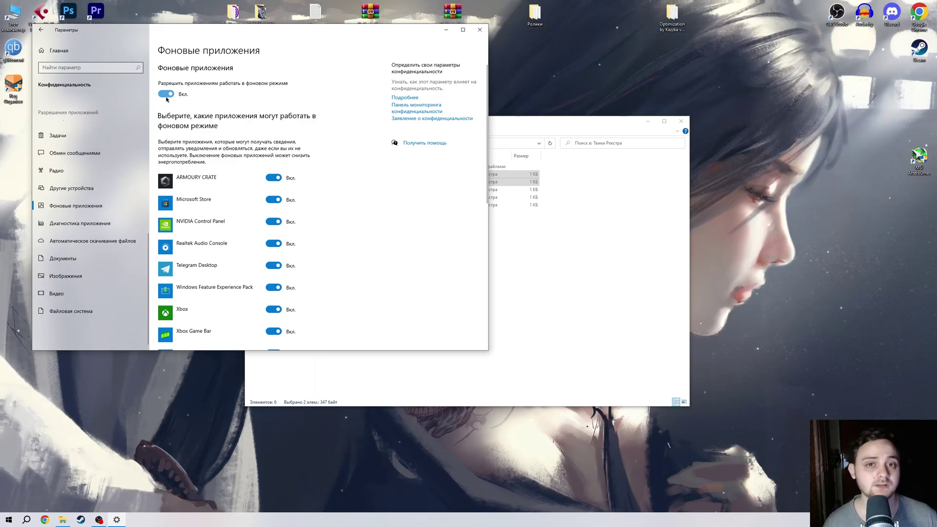
click(167, 95)
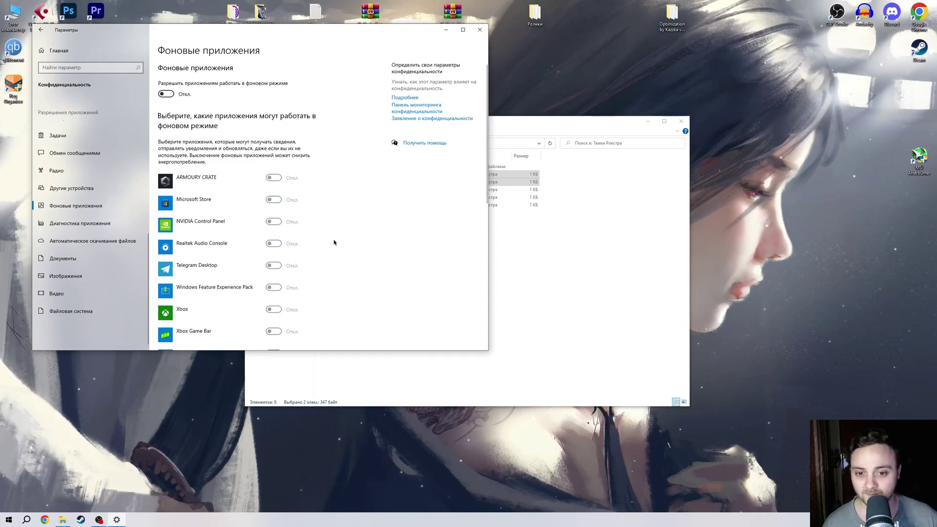
scroll(335, 242, down, 10)
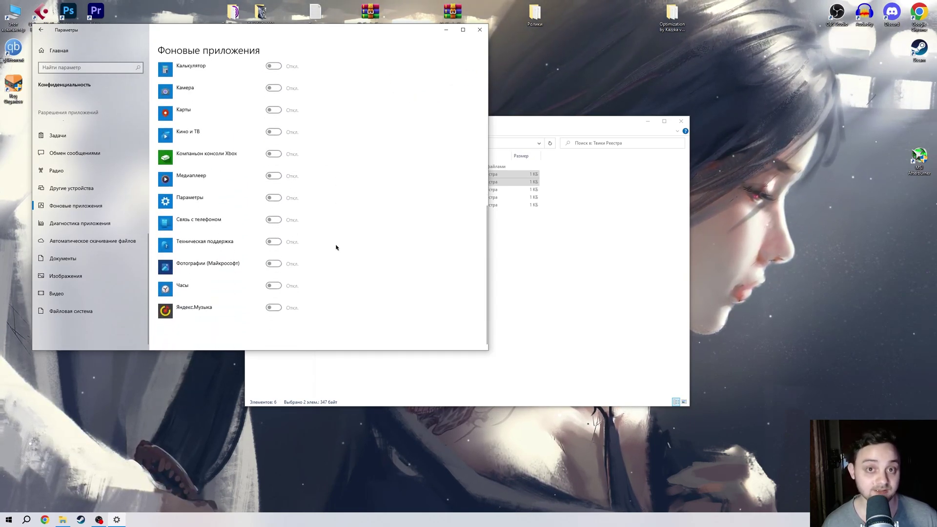
scroll(336, 247, up, 8)
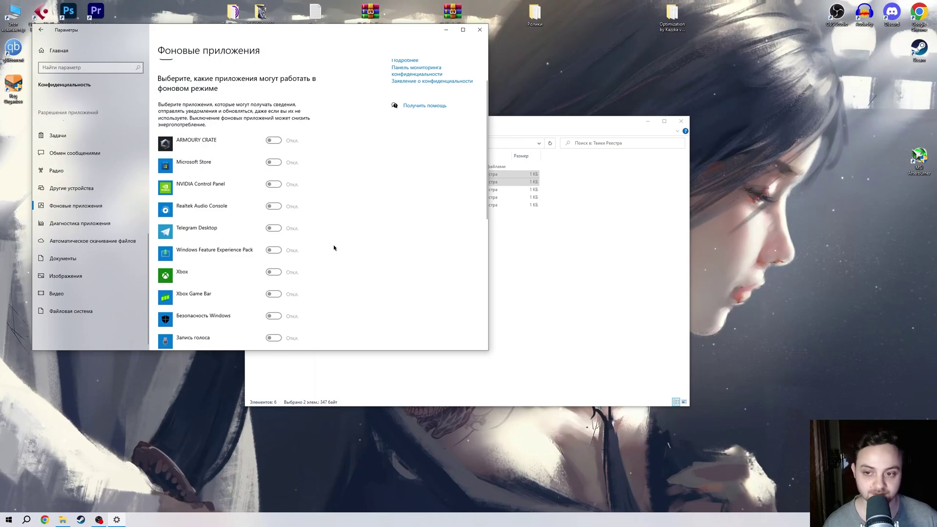
scroll(334, 248, up, 2)
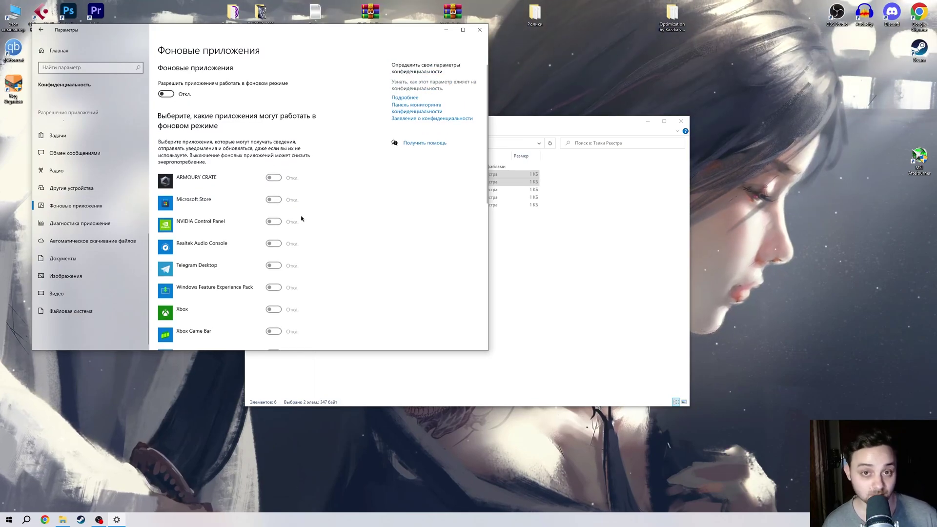
- Allow apps to run in the background, but turn it off for Xbox, Xbox Game Bar, Компаньон консоли Xbox and Карты
click(167, 95)
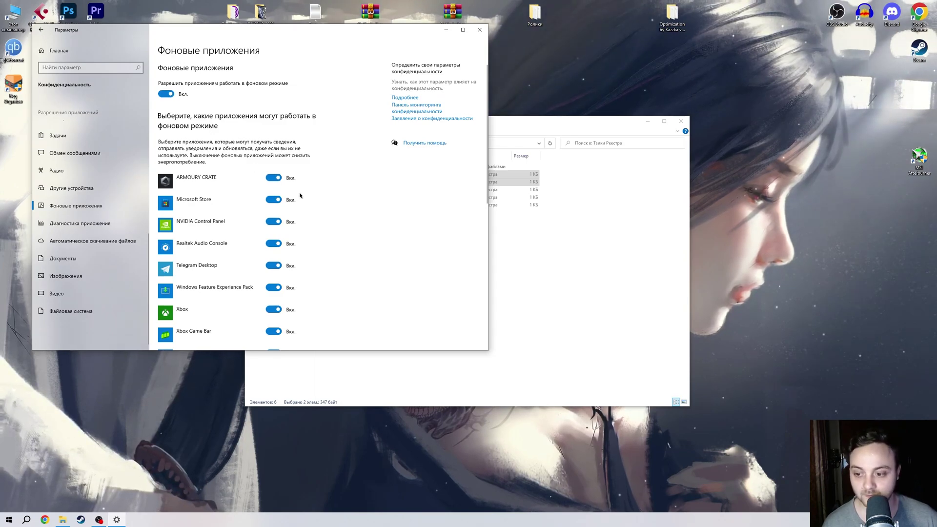
scroll(300, 195, down, 4)
scroll(310, 253, up, 2)
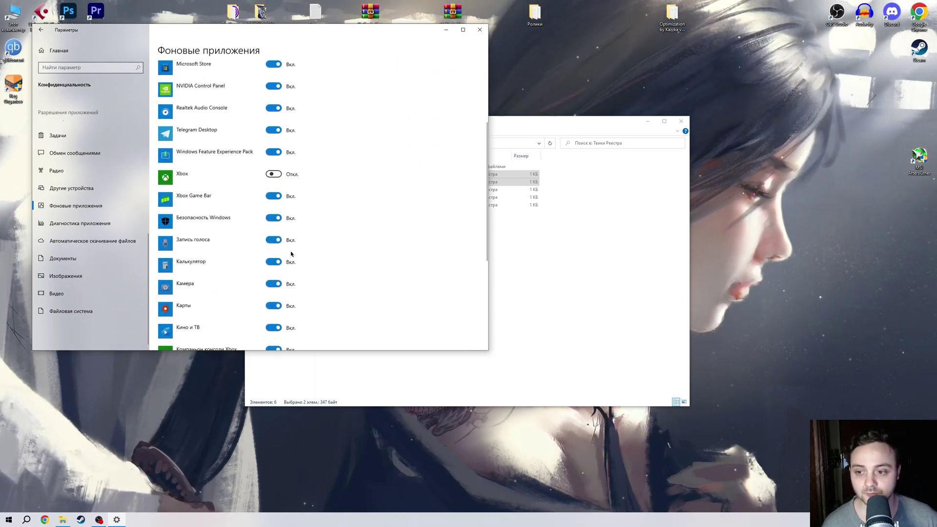
click(281, 198)
scroll(398, 236, down, 4)
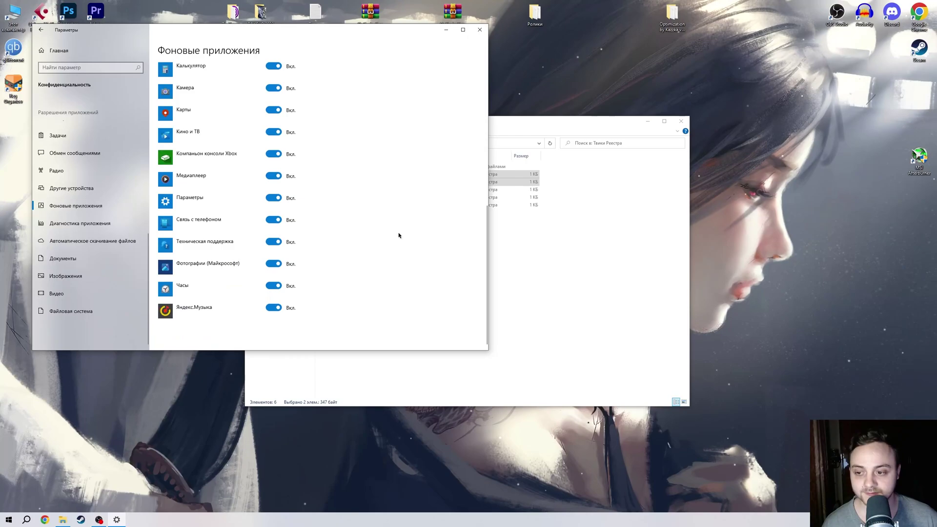
click(274, 154)
scroll(325, 300, up, 3)
click(274, 208)
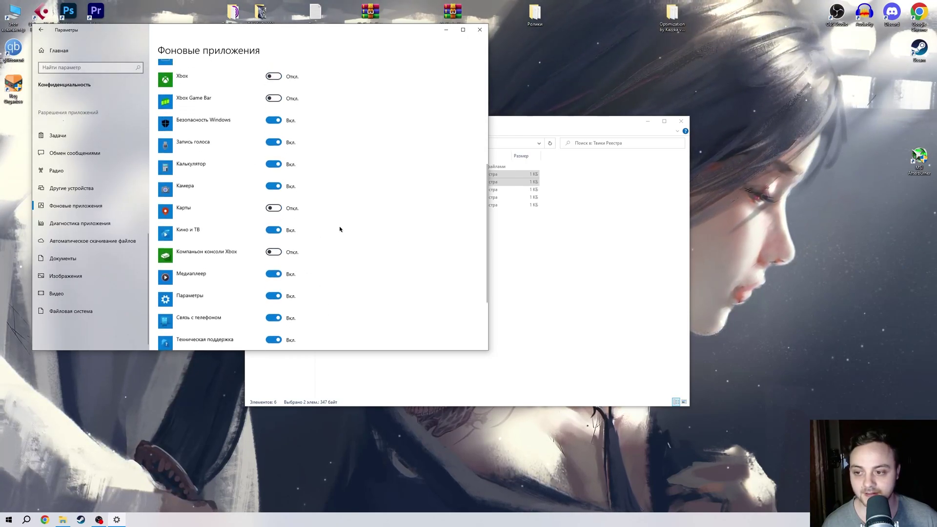
- Turn off background running for Запись голоса and turn it back on
click(274, 142)
scroll(396, 207, up, 4)
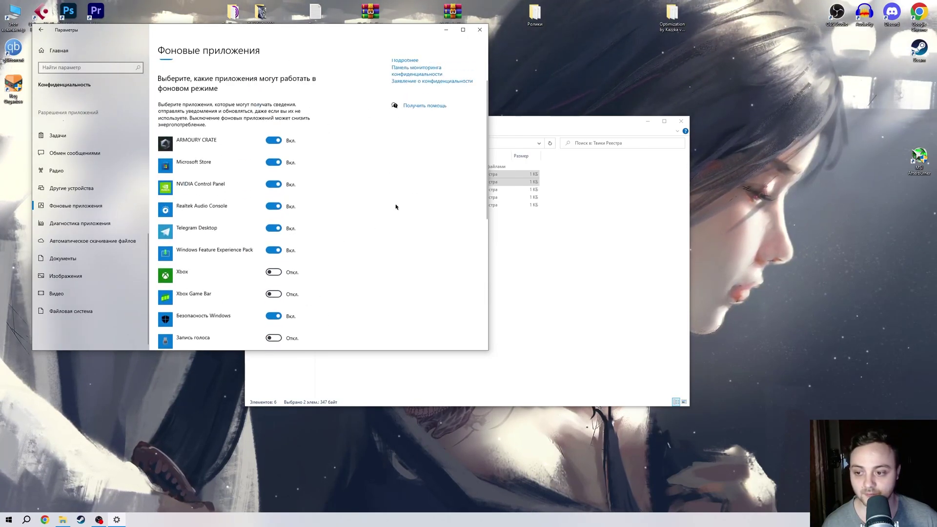
scroll(396, 207, down, 4)
click(278, 143)
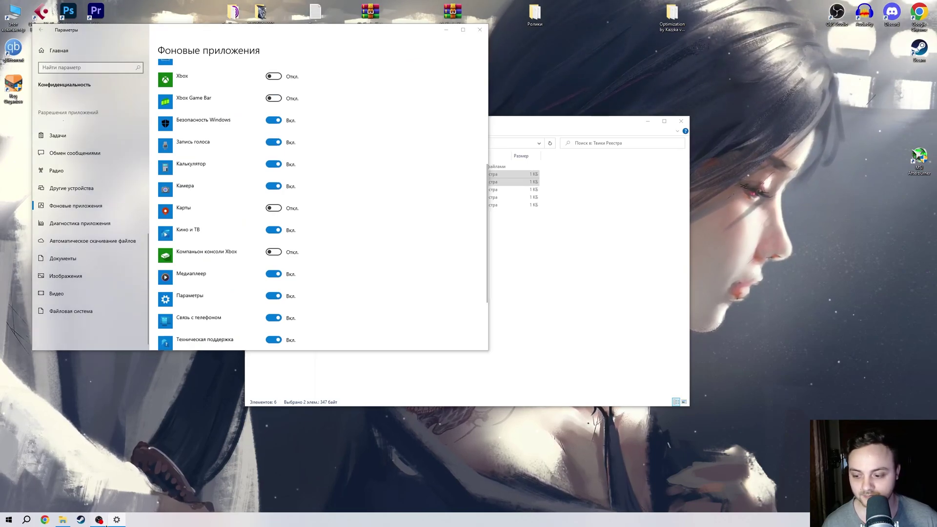
click(103, 520)
click(106, 519)
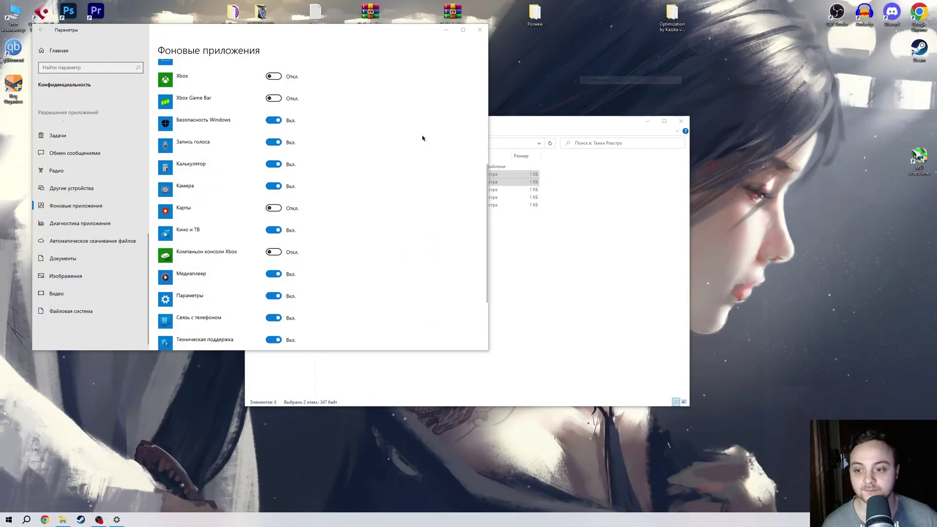
- Turn off background running for all apps and close the Windows settings
scroll(381, 201, up, 5)
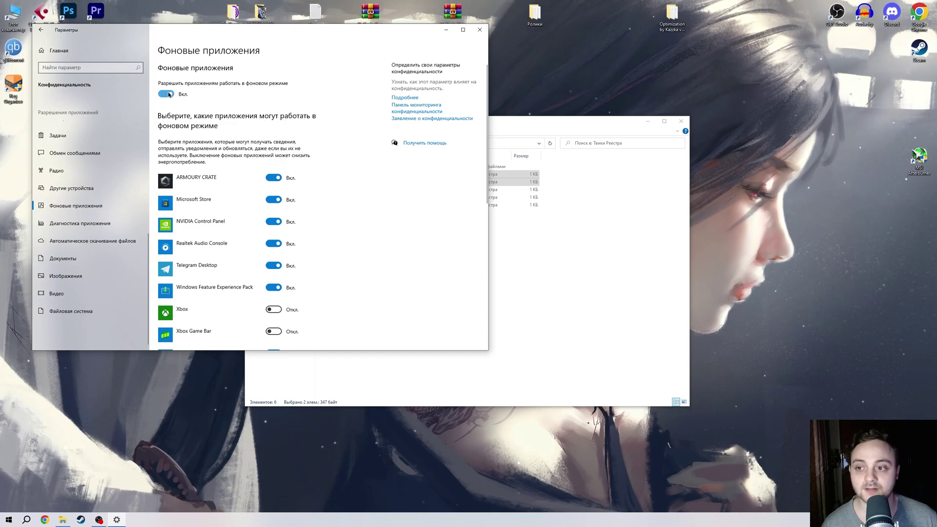
click(168, 94)
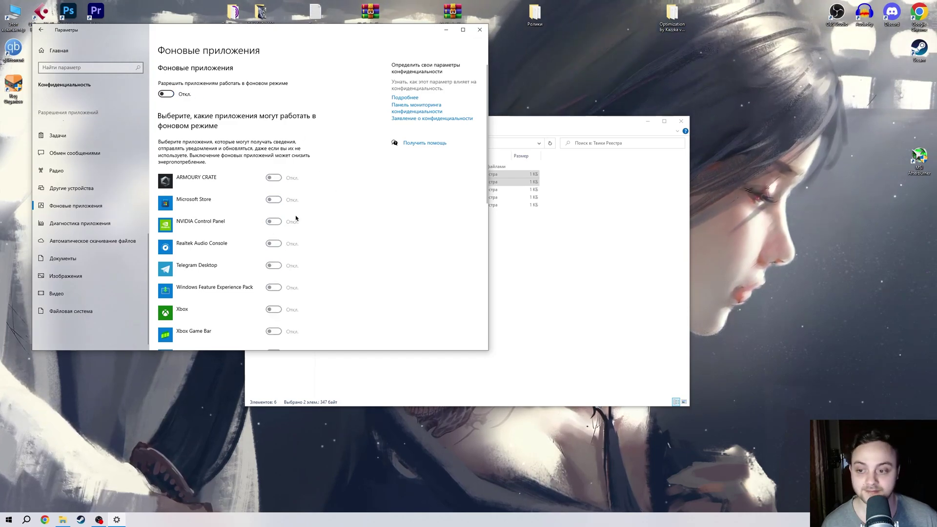
scroll(302, 244, down, 4)
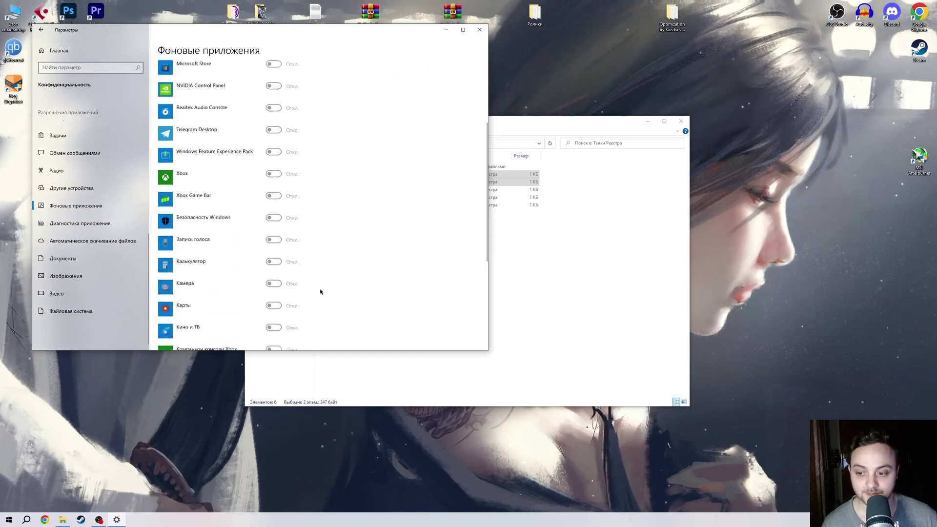
click(479, 31)
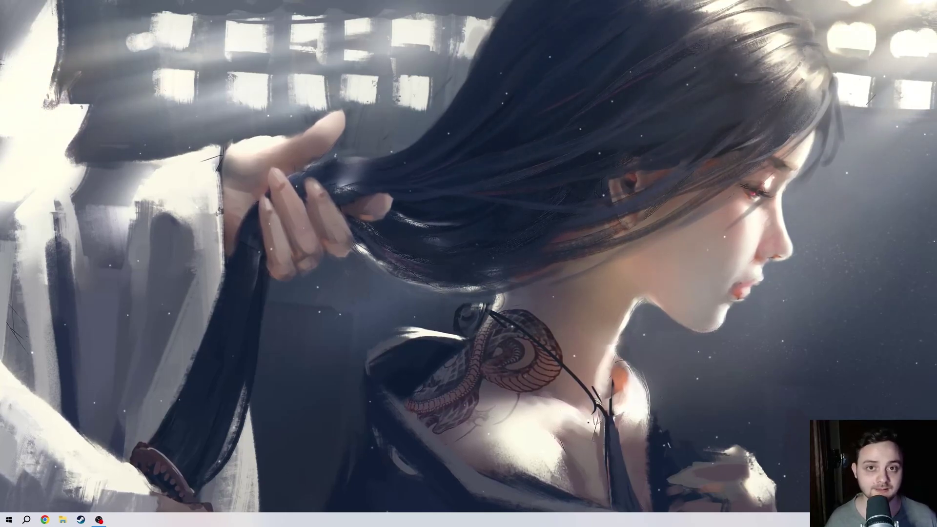